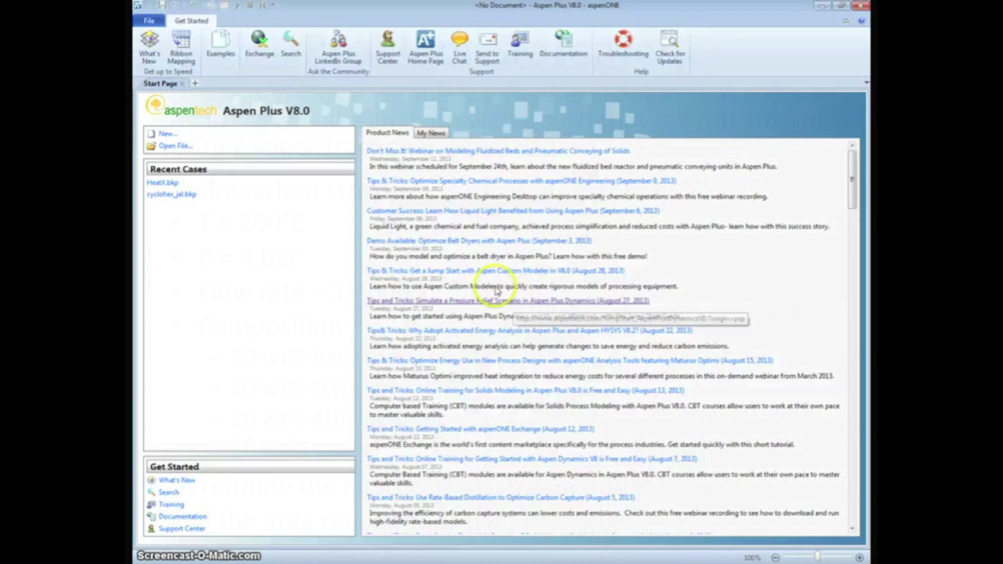
# Step: Create a new case from the User 'General with Metric Units' template and enter the simulation environment
pyautogui.click(167, 134)
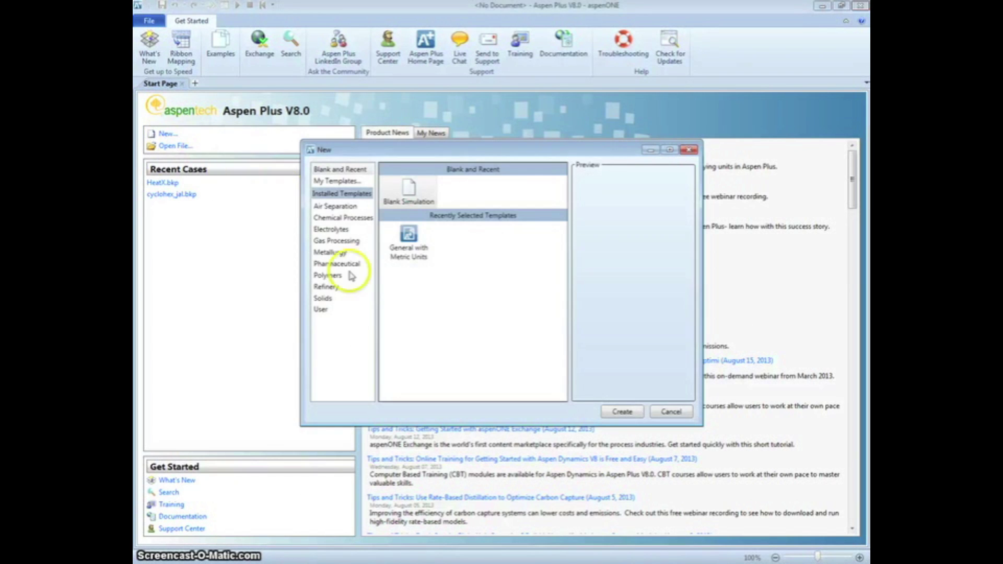
pyautogui.click(346, 309)
pyautogui.click(466, 189)
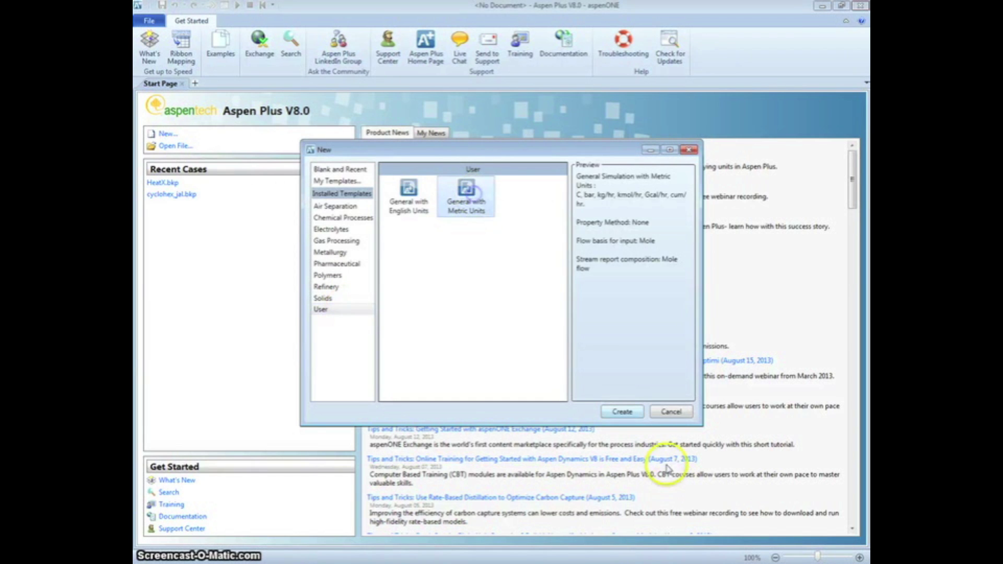
pyautogui.click(622, 412)
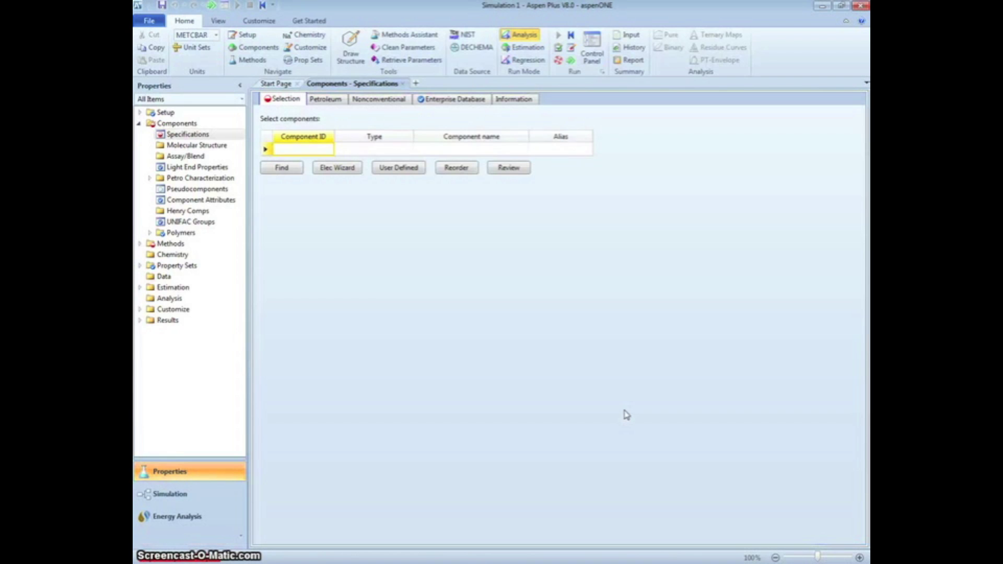
pyautogui.click(223, 498)
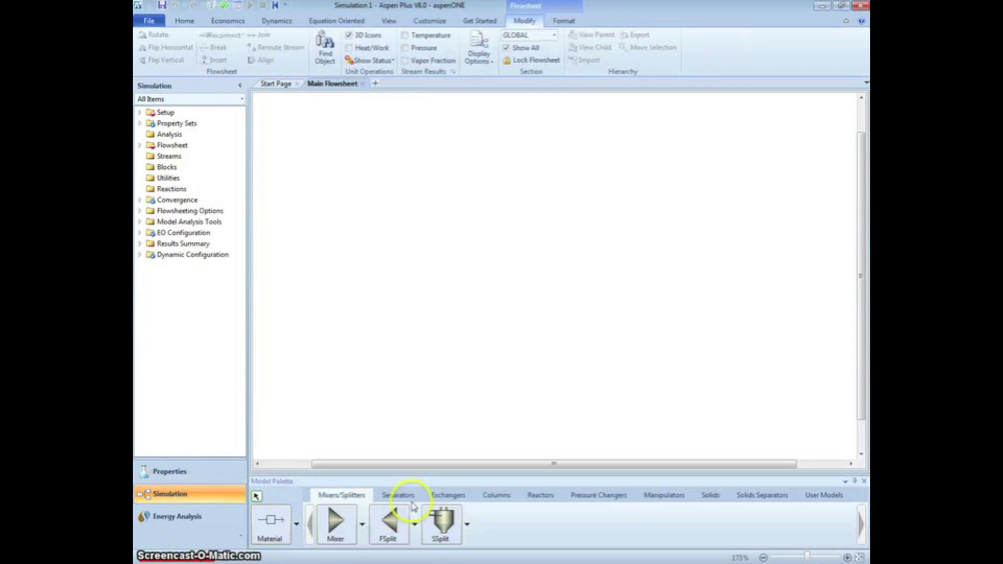
# Step: Place one HeatX exchanger block near the centre of the flowsheet
pyautogui.click(444, 497)
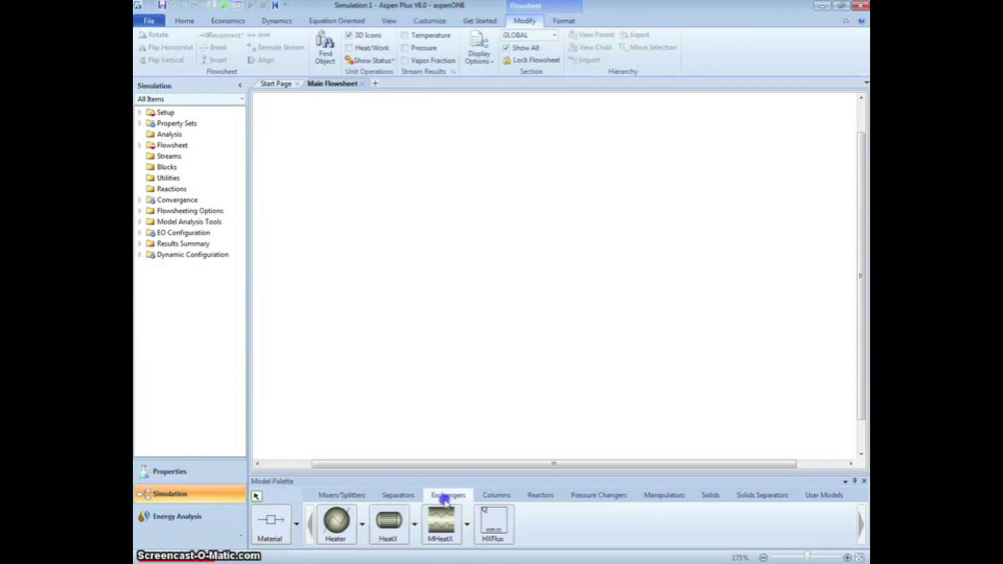
pyautogui.click(414, 523)
pyautogui.click(476, 187)
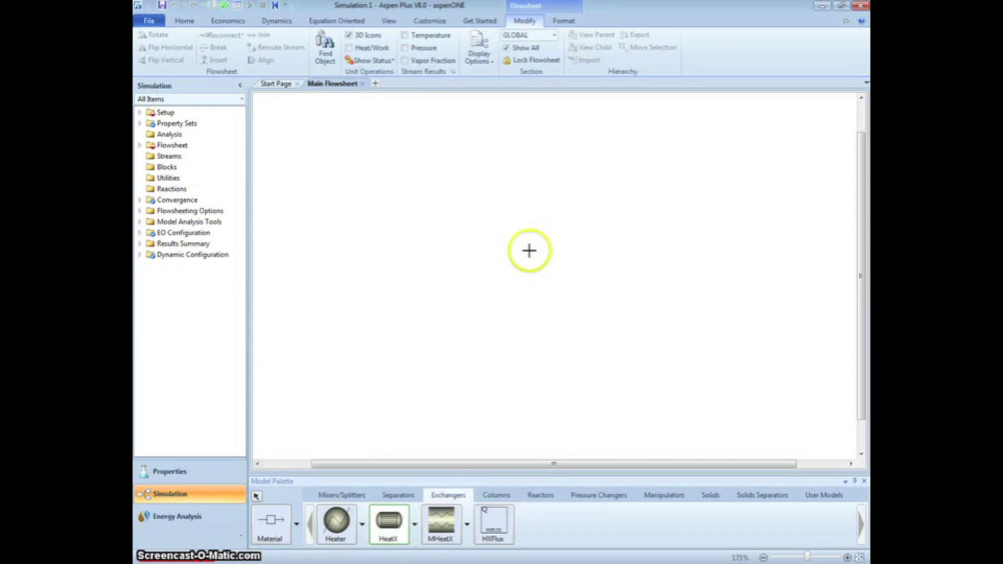
pyautogui.click(529, 251)
pyautogui.rightClick(539, 307)
# Step: Name the block HEATX and move its label to the upper right of the block
pyautogui.click(531, 235)
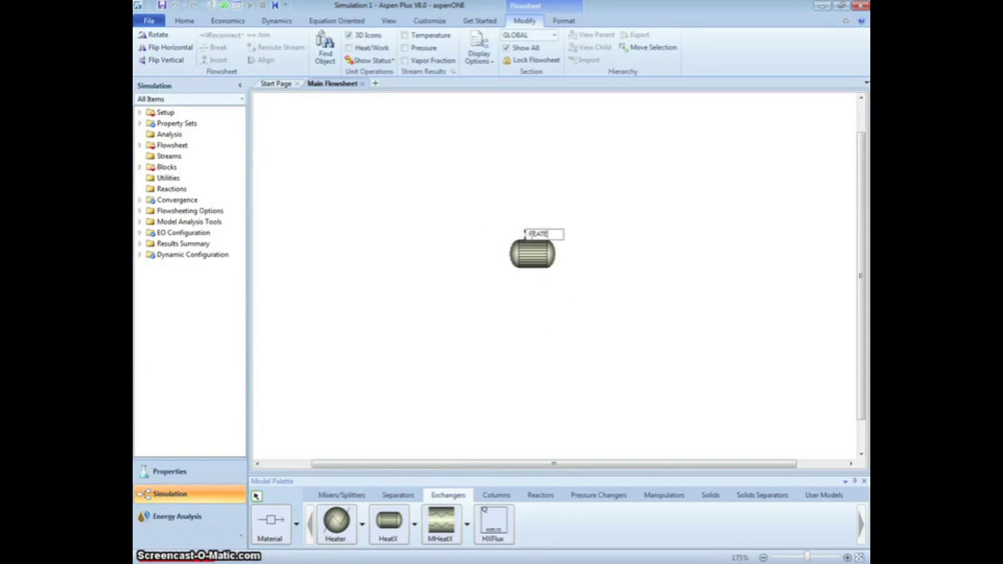
pyautogui.press('Return')
pyautogui.click(533, 234)
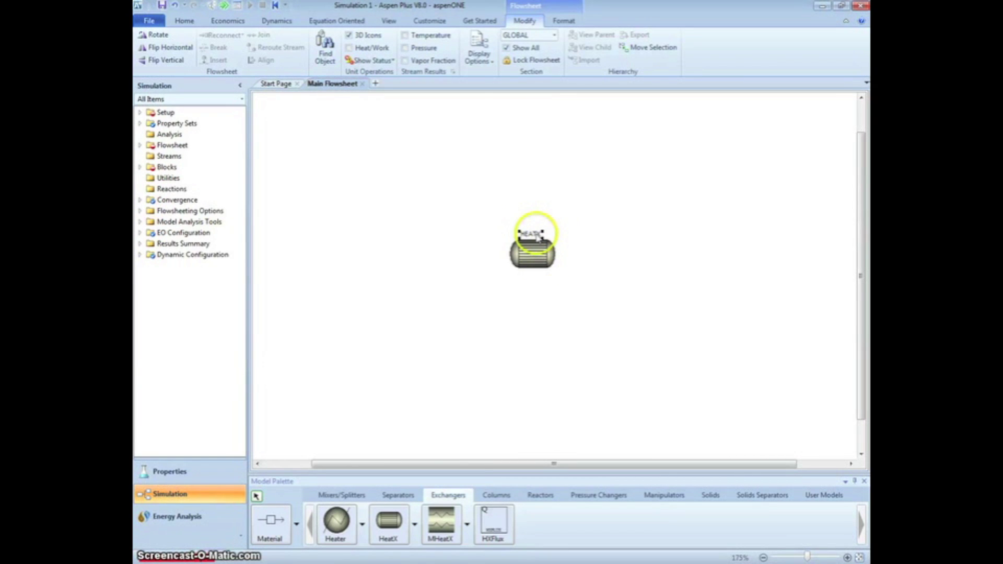
pyautogui.moveTo(533, 234); pyautogui.dragTo(575, 228)
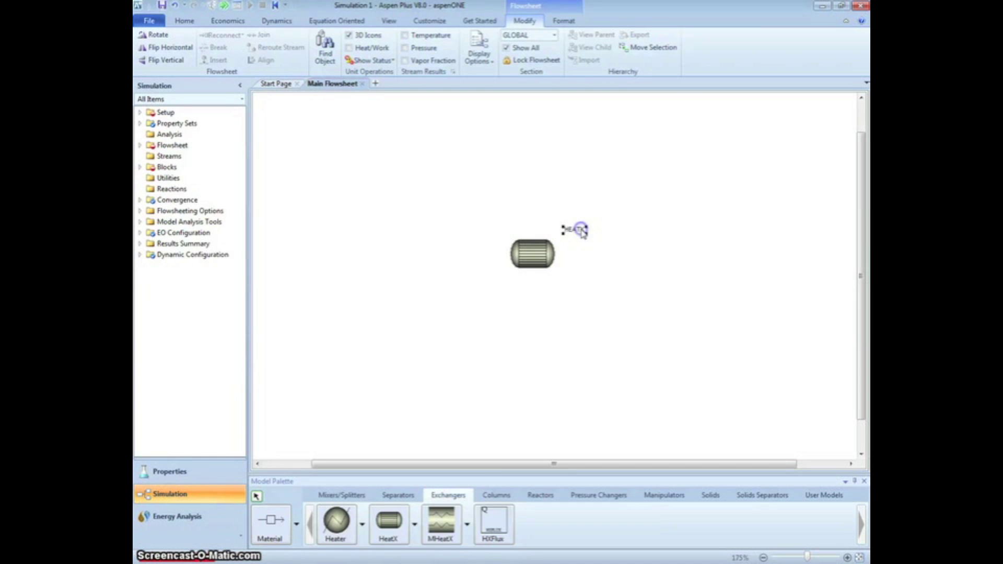
pyautogui.click(588, 304)
pyautogui.click(272, 521)
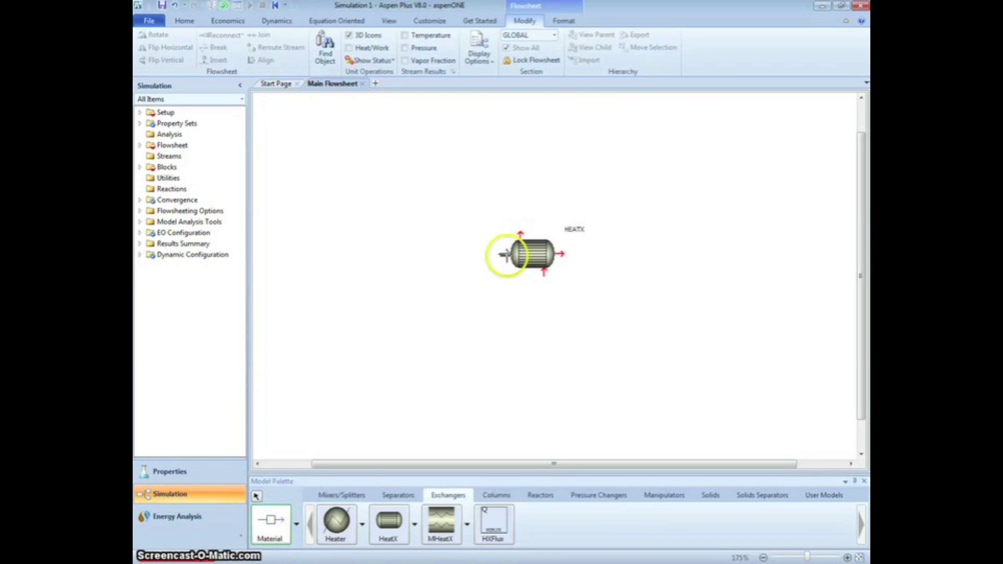
# Step: Draw four material streams on HEATX: hot left to right, cold bottom to top
pyautogui.click(444, 255)
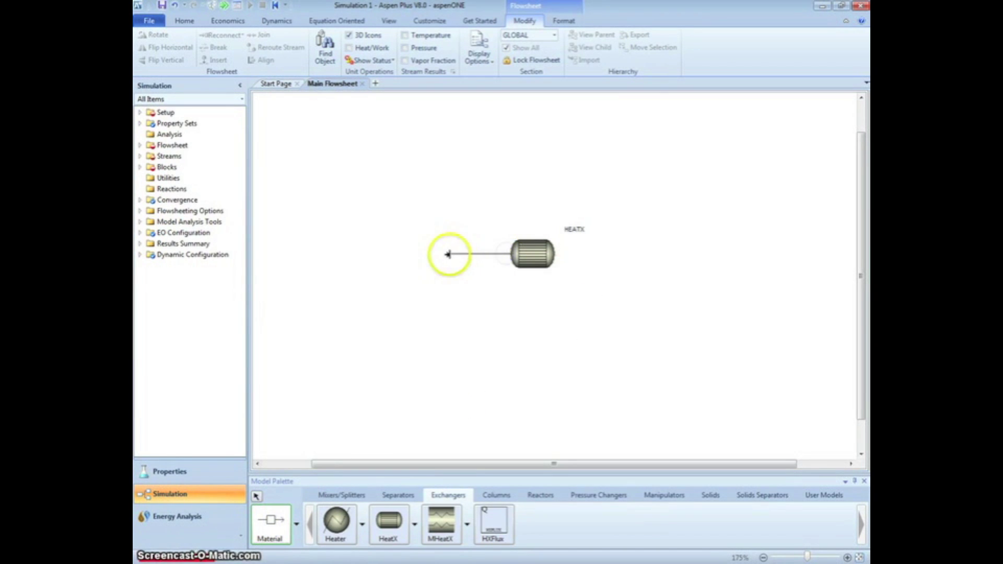
pyautogui.click(543, 271)
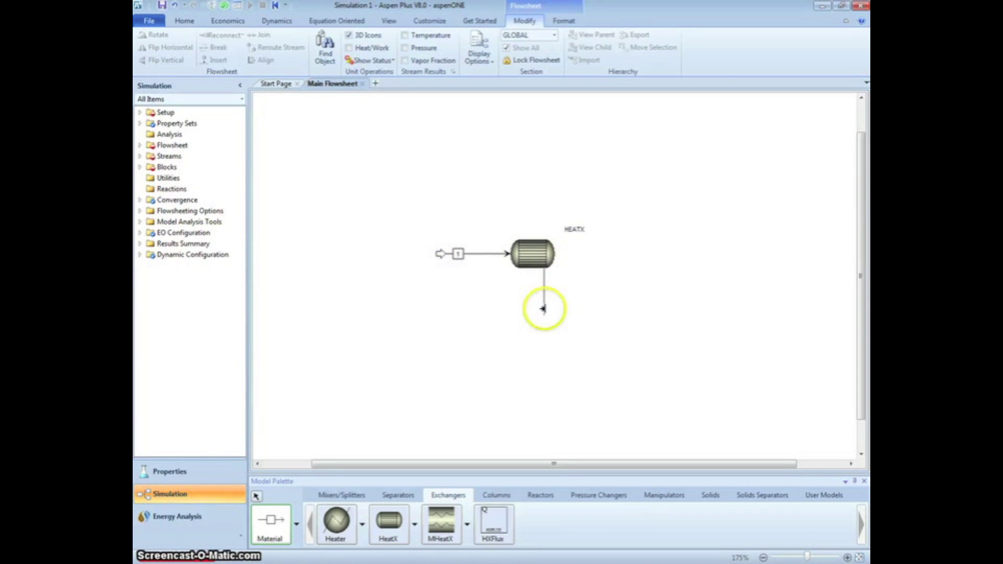
pyautogui.click(543, 338)
pyautogui.click(558, 253)
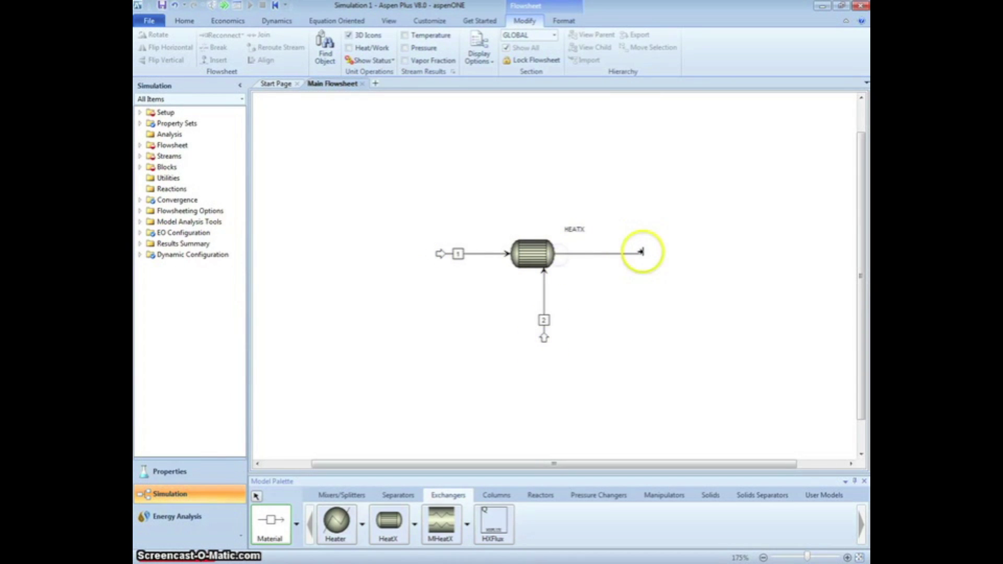
pyautogui.click(638, 255)
pyautogui.click(520, 239)
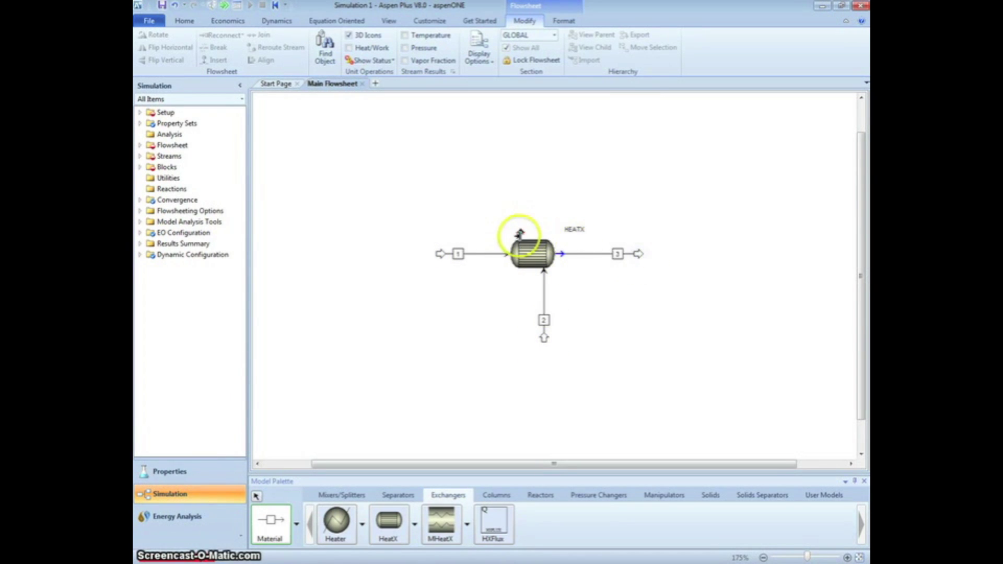
pyautogui.click(519, 179)
pyautogui.rightClick(508, 251)
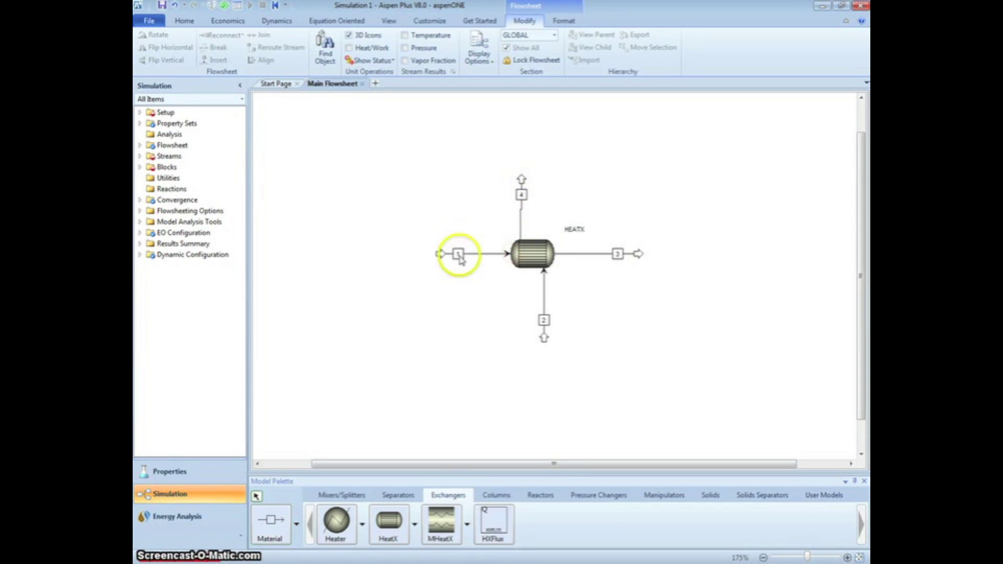
# Step: Rename the streams HOT-IN, COLD-IN, HOT-OUT and COLD-OUT
pyautogui.click(458, 253)
pyautogui.write('HOT-IN')
pyautogui.press('Return')
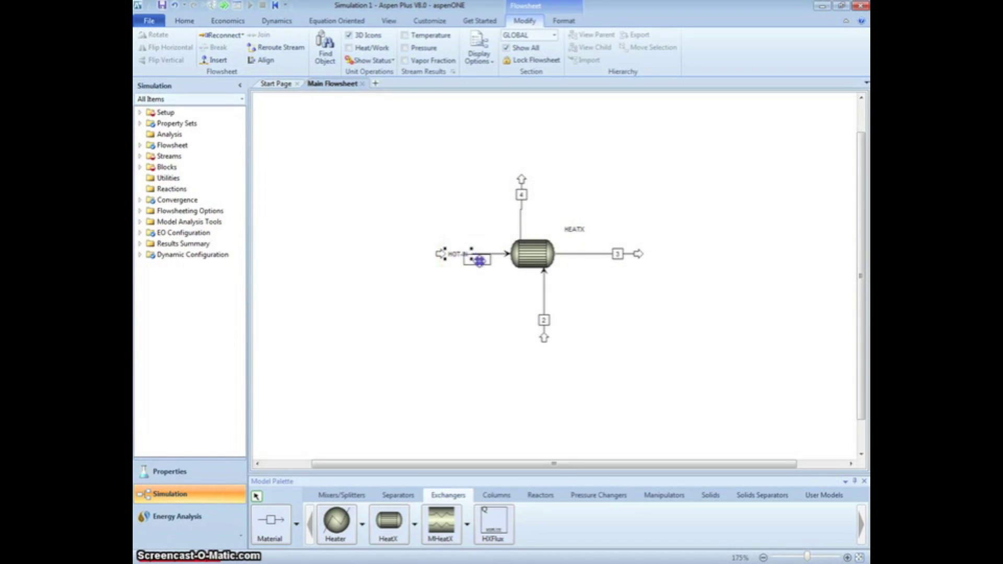
pyautogui.click(544, 320)
pyautogui.write('COLD-IN')
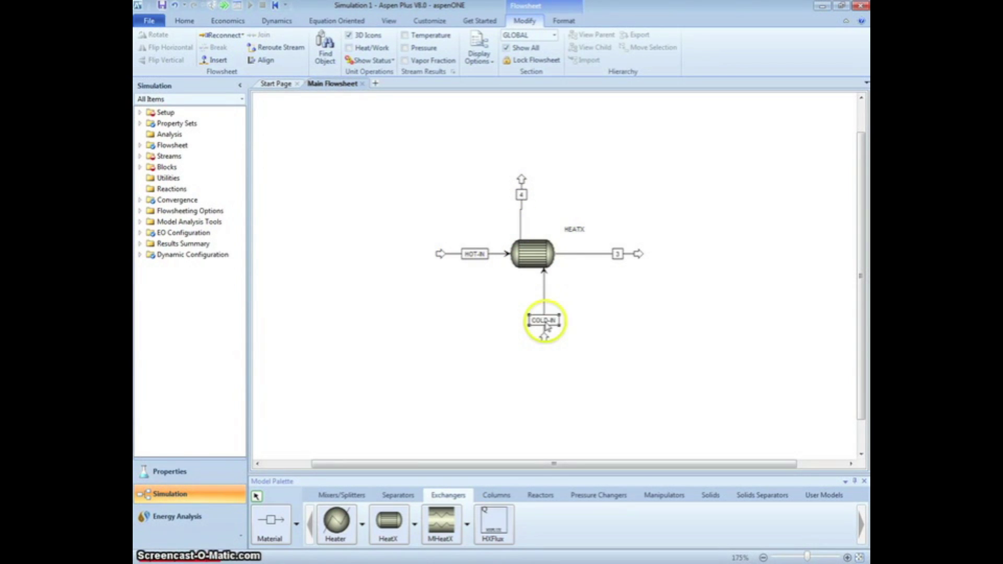
pyautogui.press('Return')
pyautogui.click(617, 253)
pyautogui.write('HOT-OUT')
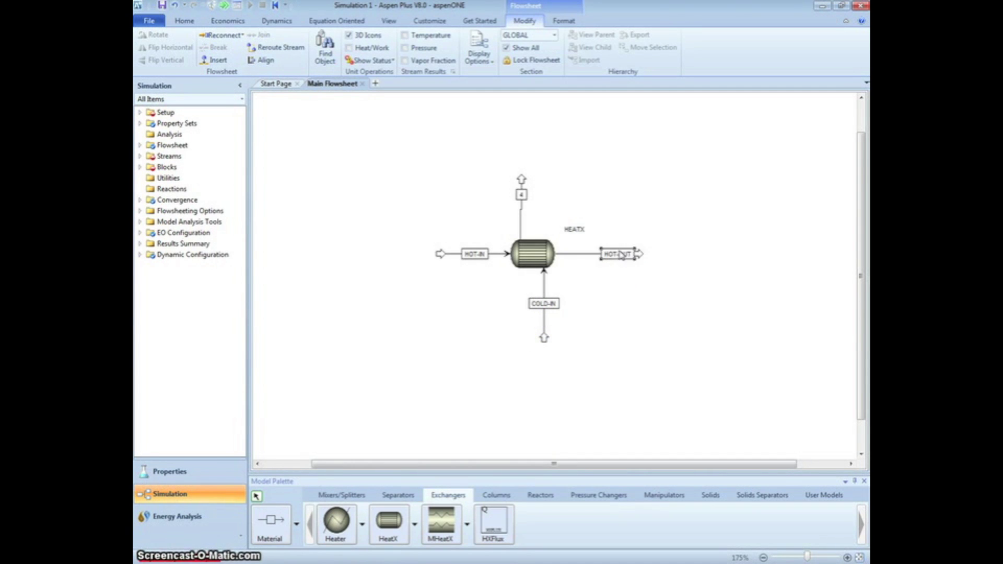
pyautogui.press('Return')
pyautogui.click(520, 195)
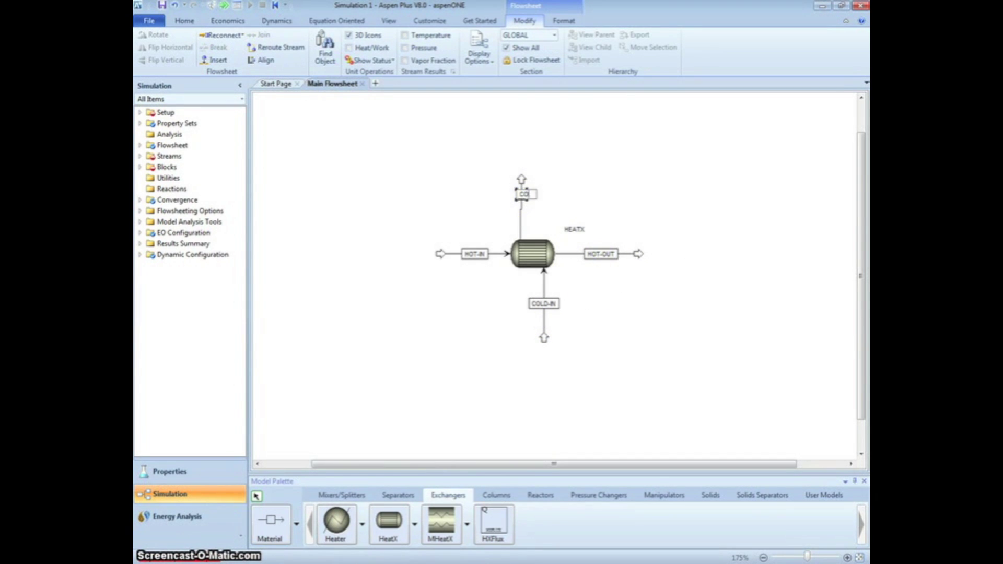
pyautogui.write('COLD-OUT')
pyautogui.press('Return')
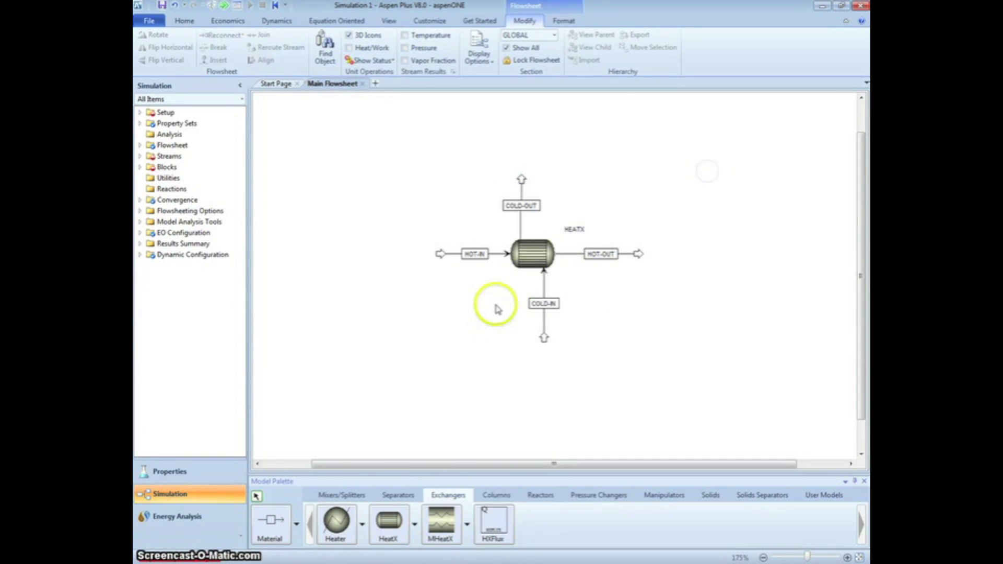
pyautogui.click(224, 5)
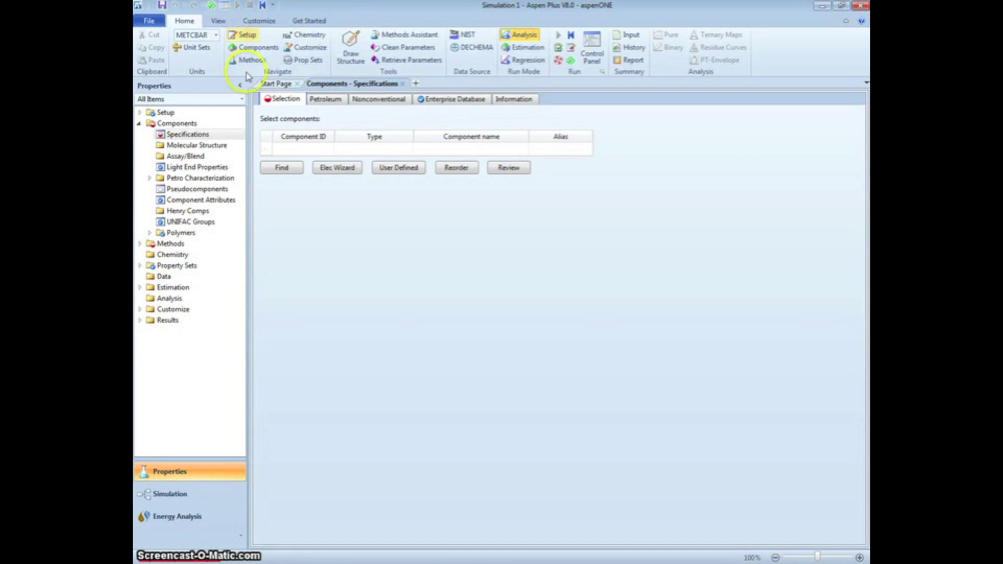
# Step: Enter BENZENE, STYRENE, EB and WATER as the Component IDs
pyautogui.click(299, 151)
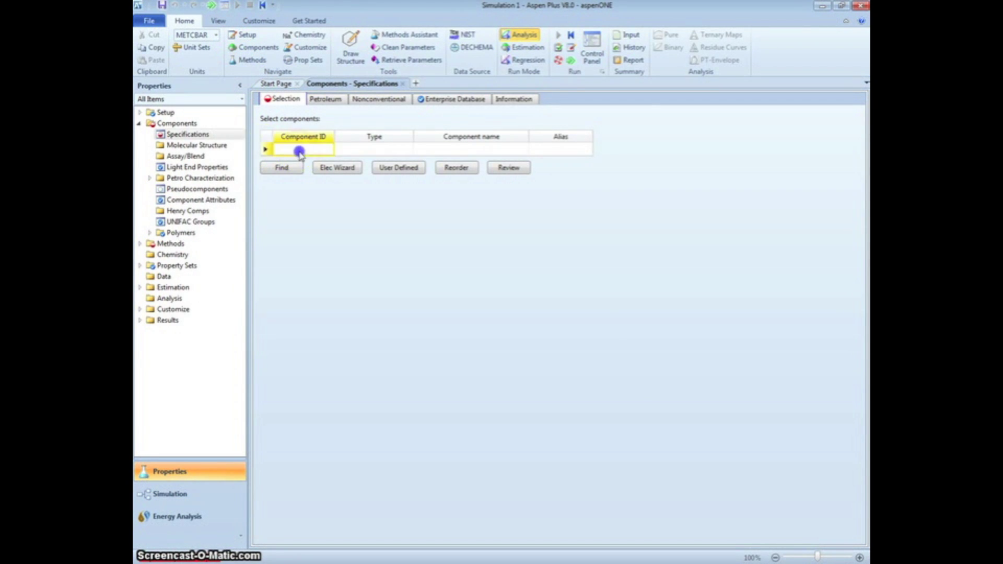
pyautogui.write('BENZE')
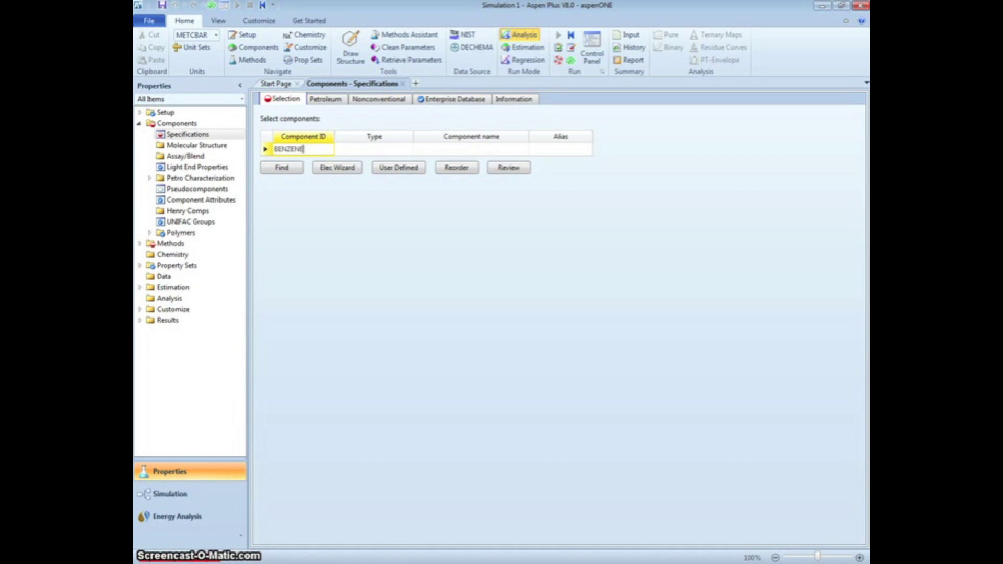
pyautogui.write('NE')
pyautogui.press('Return')
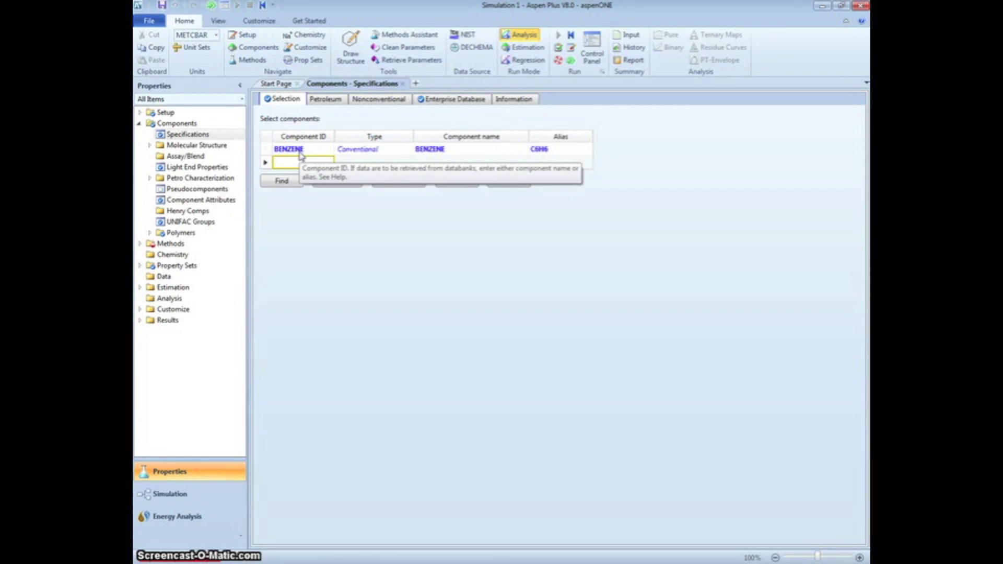
pyautogui.write('ST')
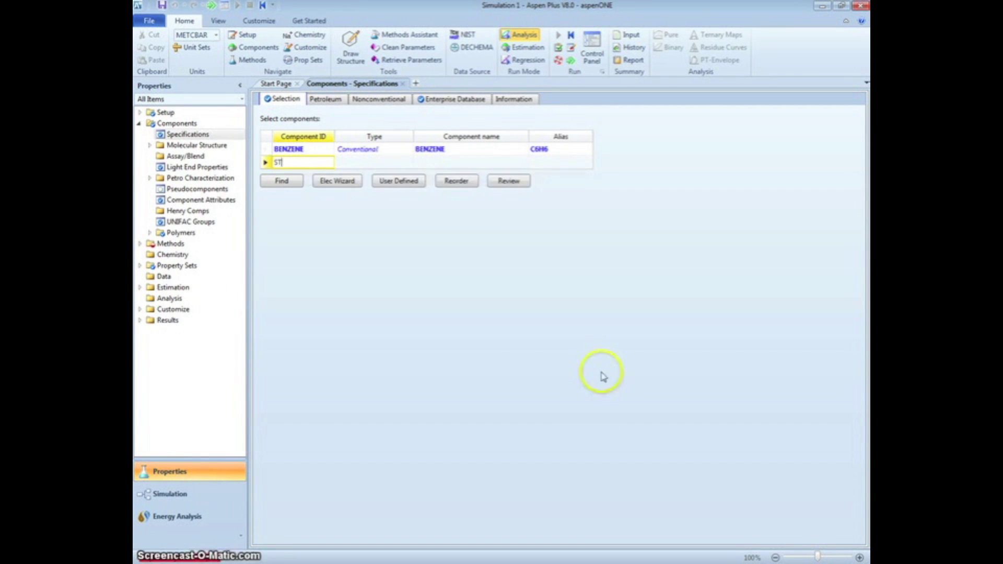
pyautogui.write('YRENE')
pyautogui.press('Return')
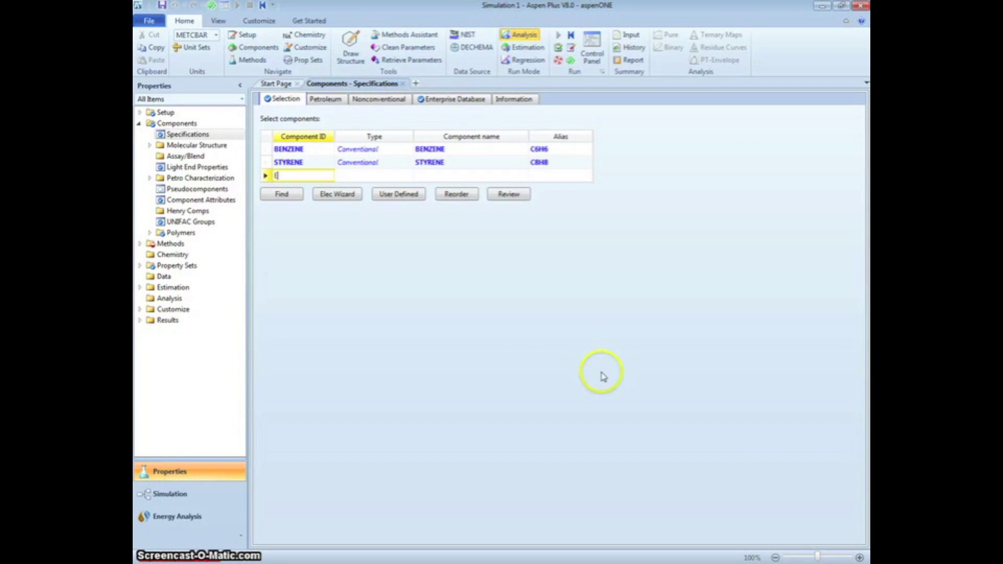
pyautogui.write('EB')
pyautogui.press('Return')
pyautogui.write('WATER')
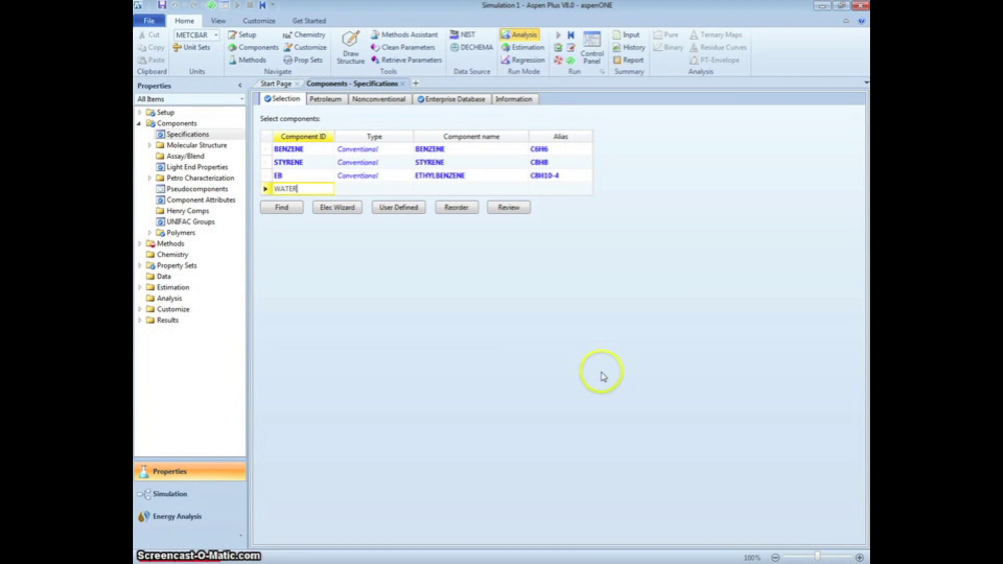
pyautogui.press('Return')
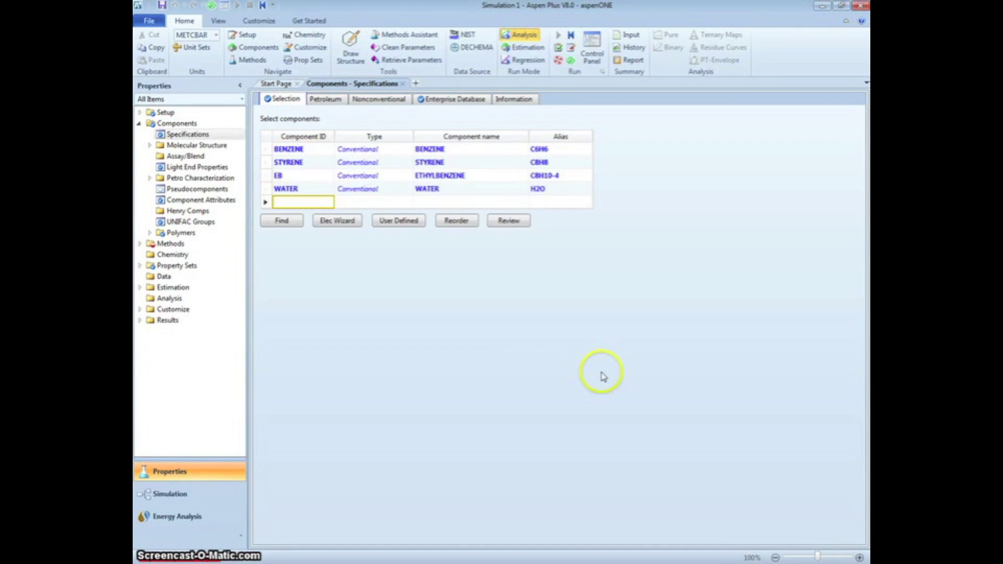
# Step: Choose Vapor-Liquid-Liquid as Valid phases on the Setup Global sheet
pyautogui.click(177, 114)
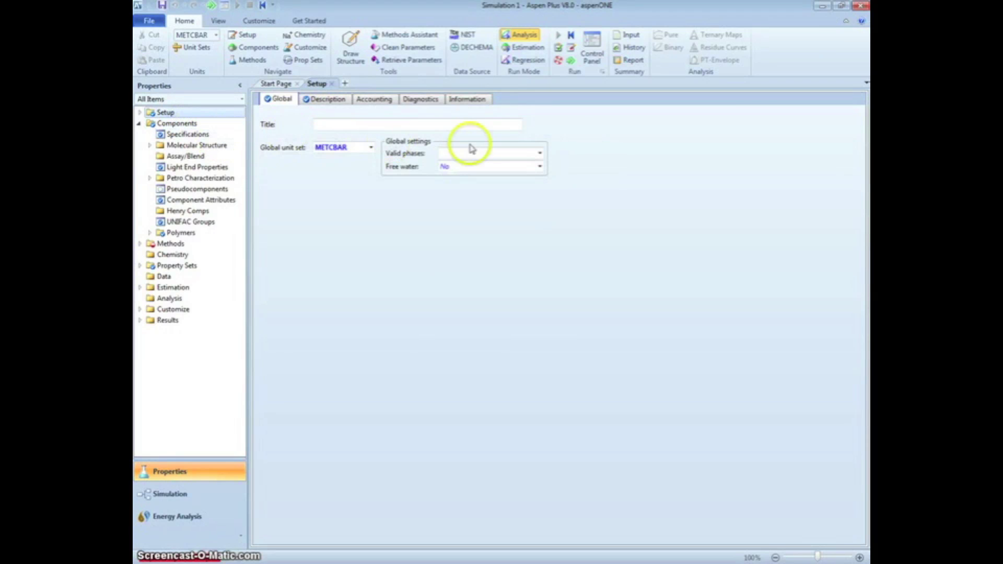
pyautogui.click(540, 156)
pyautogui.click(509, 190)
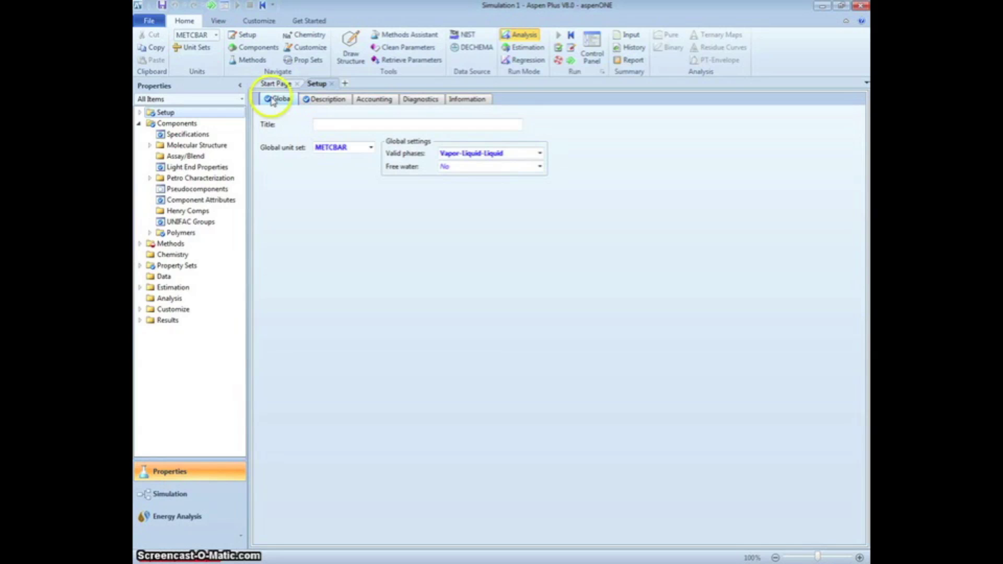
pyautogui.click(212, 7)
# Step: Select NRTL-RK as the property method
pyautogui.click(495, 133)
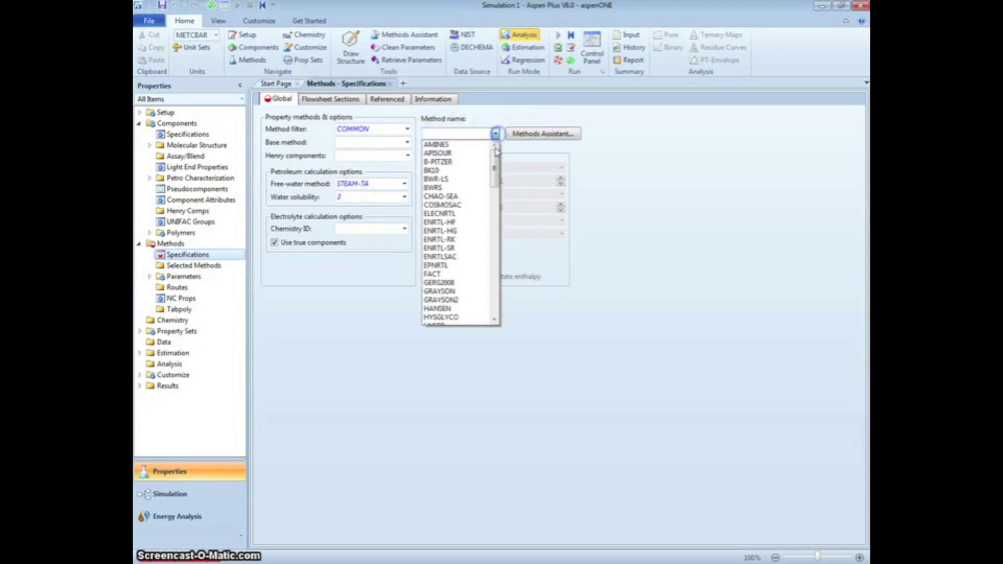
pyautogui.click(469, 231)
pyautogui.scroll(-4, 467, 235)
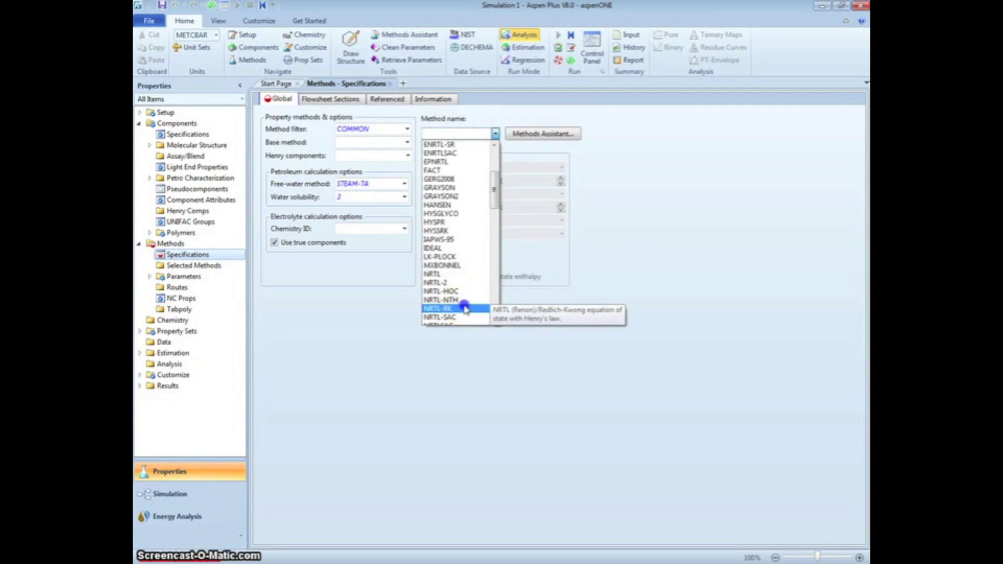
pyautogui.click(462, 308)
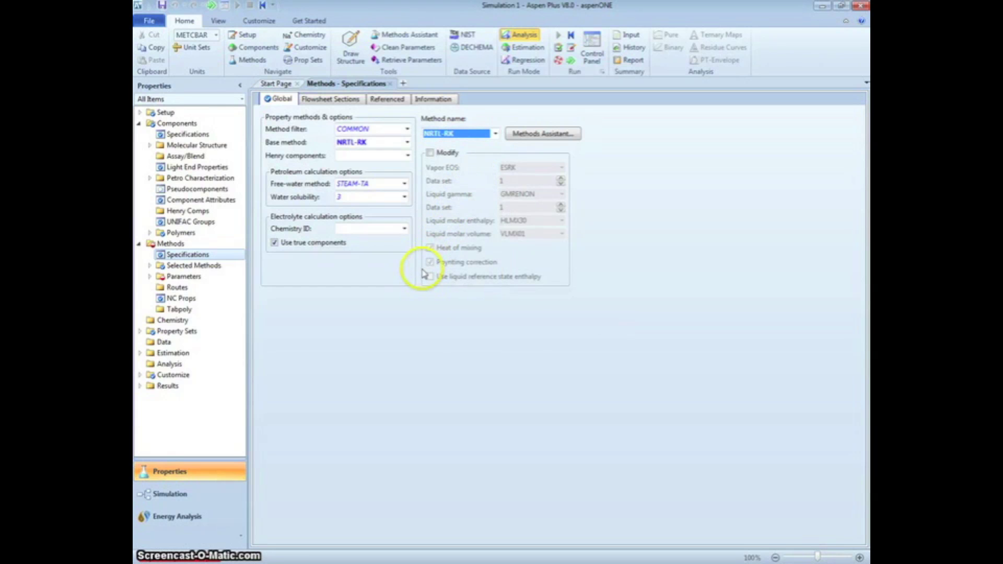
# Step: Accept the binary parameters, run the property setup and go to the simulation environment
pyautogui.click(211, 5)
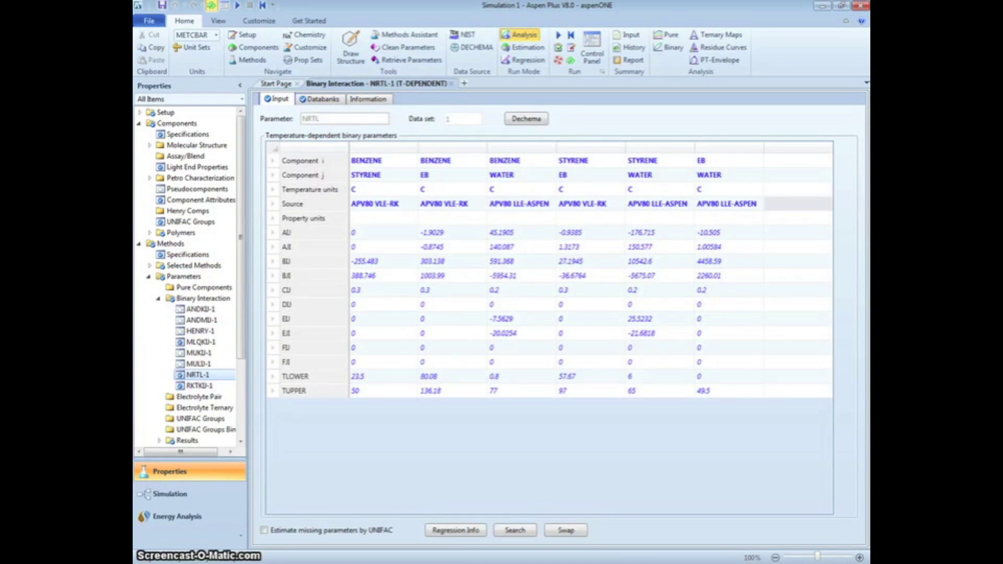
pyautogui.click(211, 5)
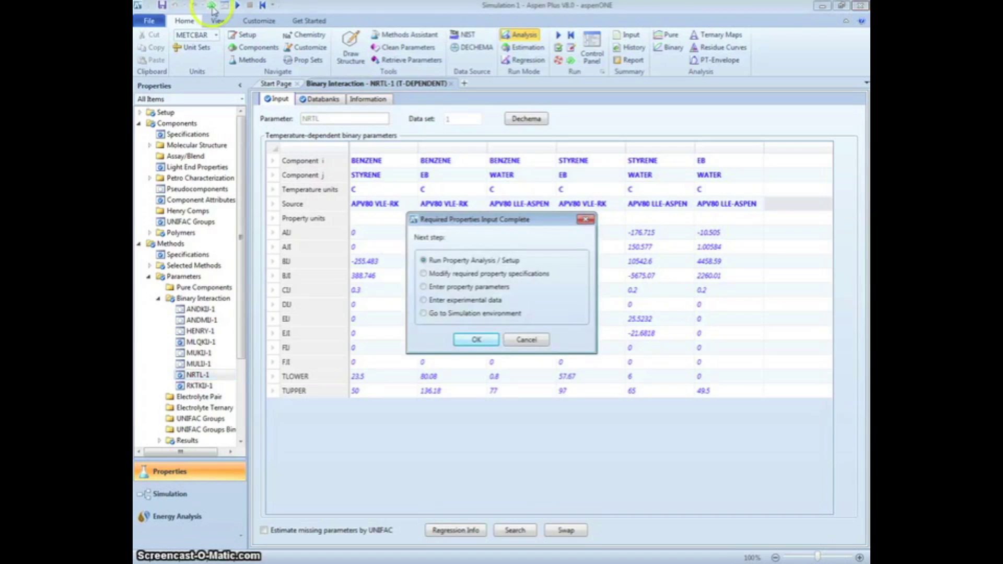
pyautogui.click(474, 340)
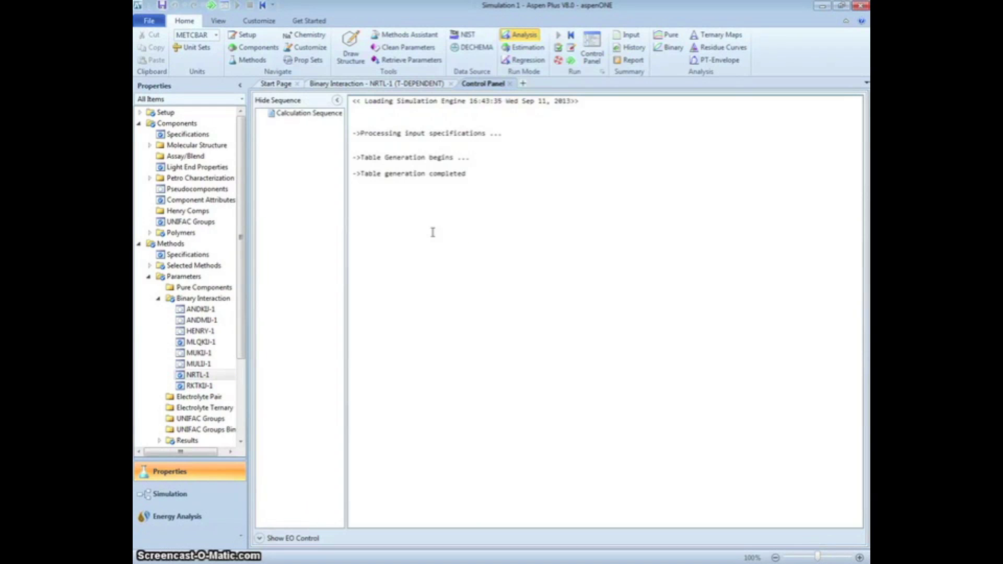
pyautogui.click(211, 5)
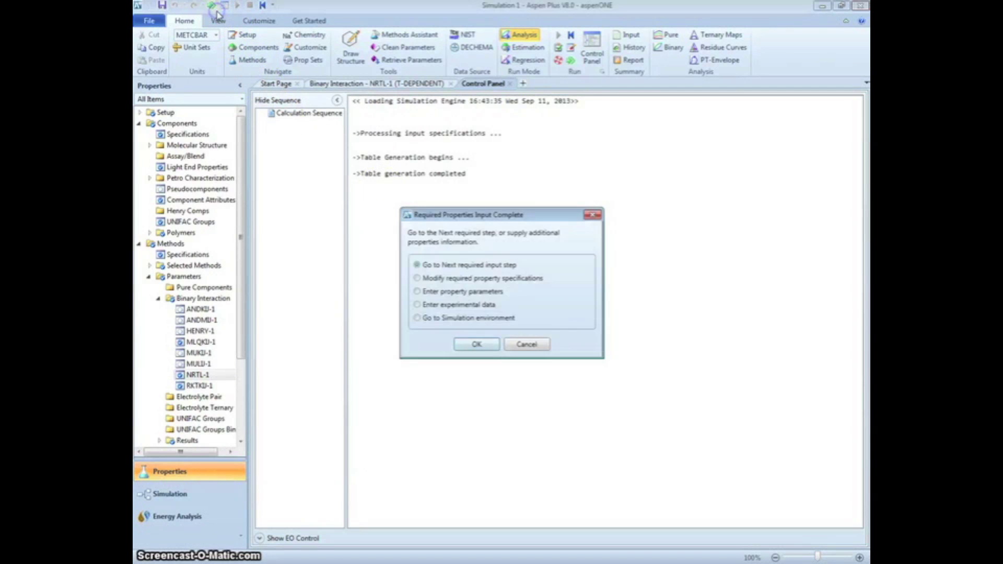
pyautogui.click(457, 318)
pyautogui.click(464, 346)
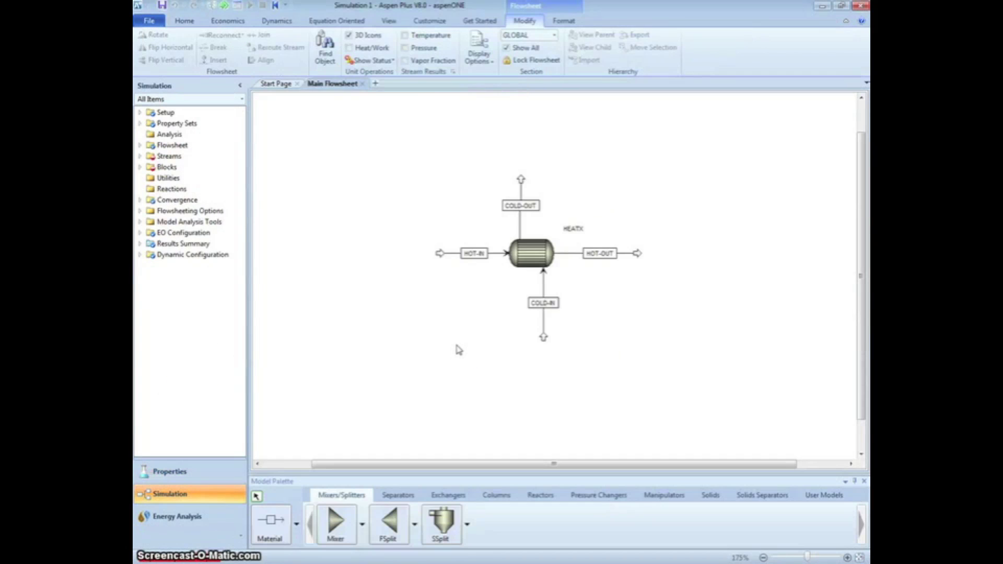
# Step: Set COLD-IN temperature to 20 C and pressure to 10 bar
pyautogui.click(223, 6)
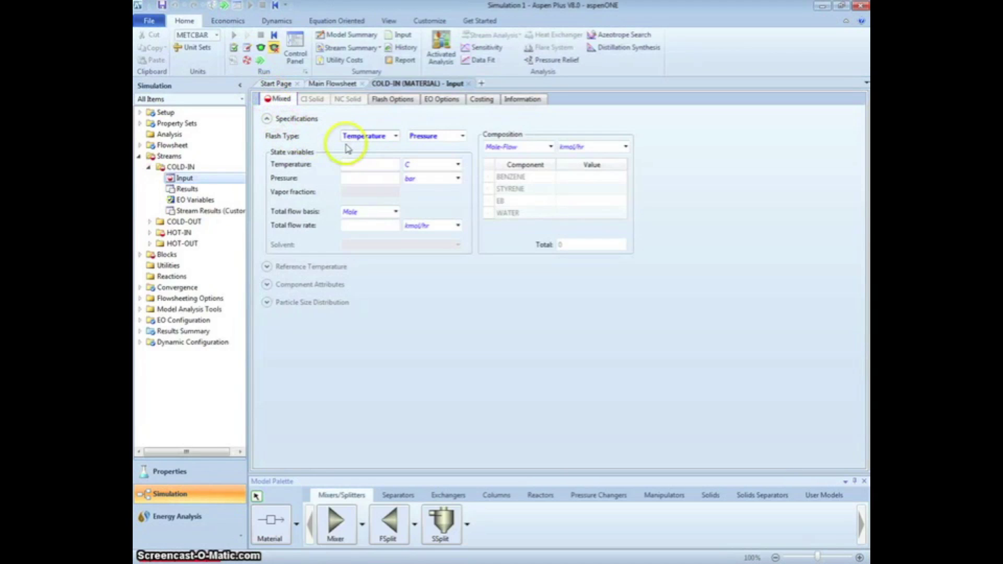
pyautogui.click(365, 165)
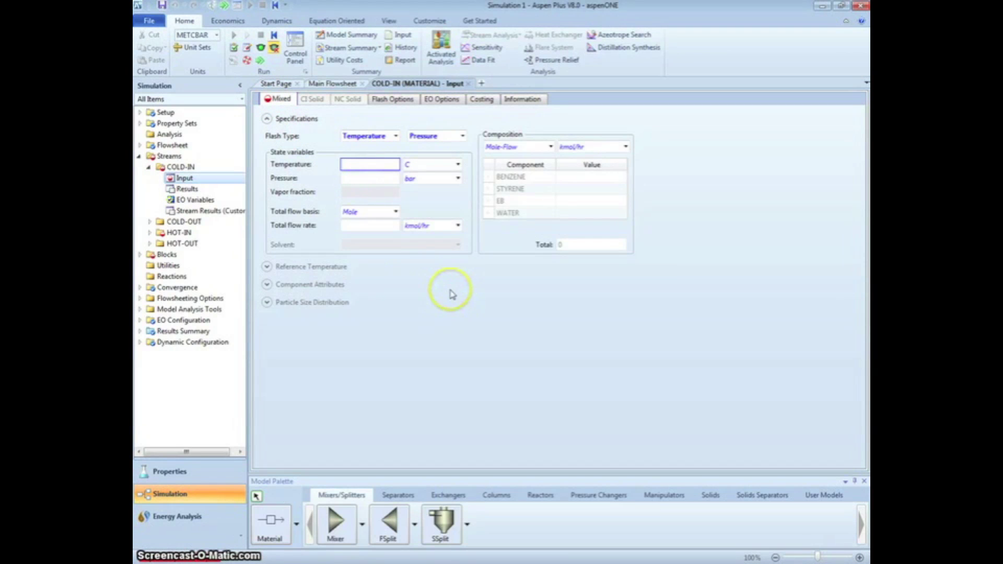
pyautogui.write('20')
pyautogui.press('Tab')
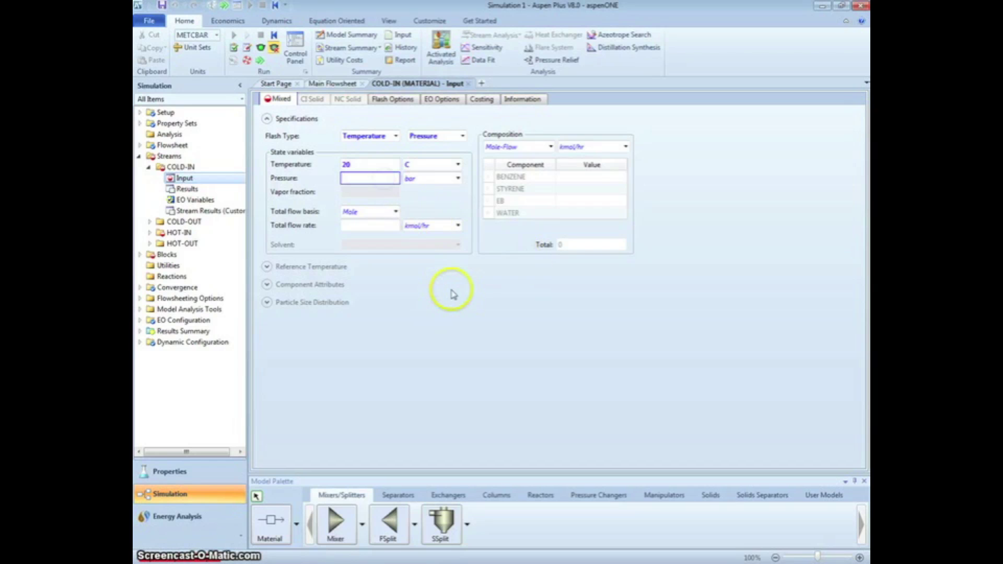
pyautogui.write('10')
# Step: Give COLD-IN a 60000 mass total flow, all WATER (Mass-Flow 60000)
pyautogui.click(395, 211)
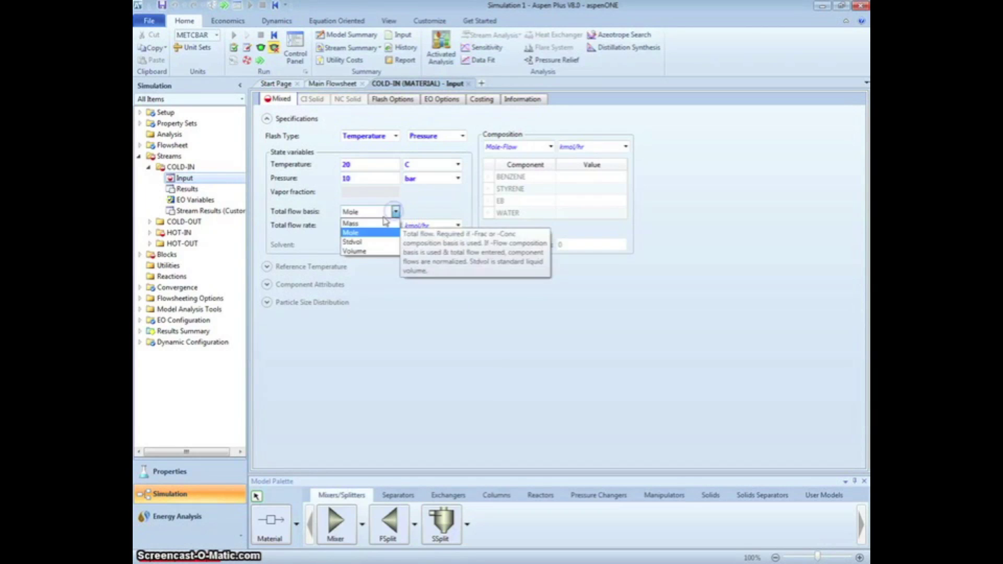
pyautogui.click(384, 222)
pyautogui.click(381, 225)
pyautogui.write('60')
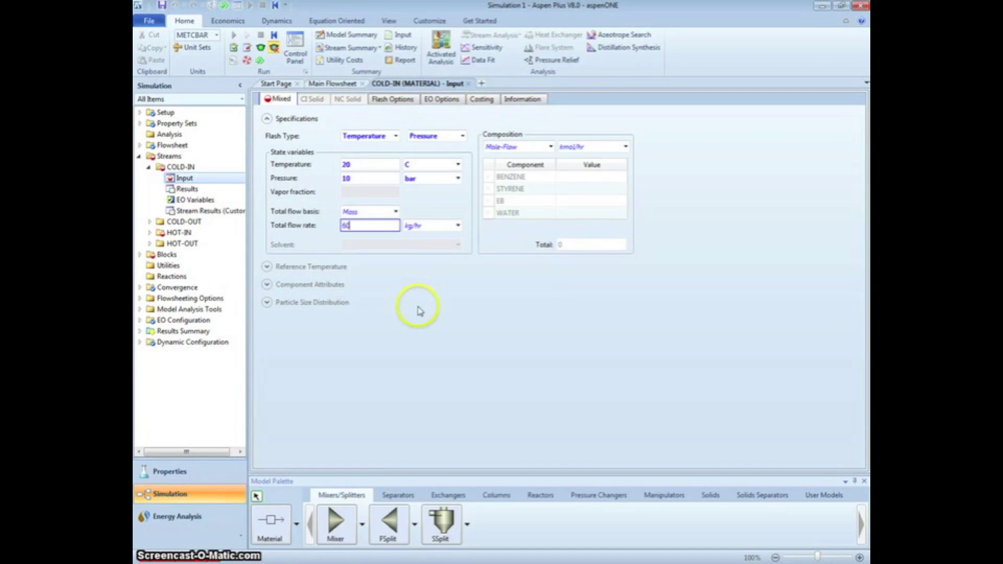
pyautogui.write('000')
pyautogui.click(418, 310)
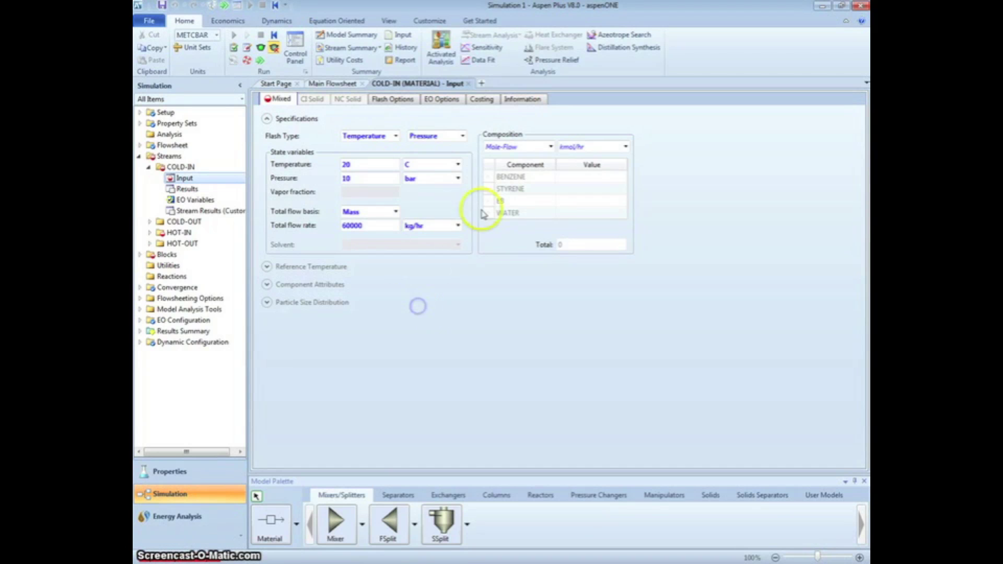
pyautogui.click(551, 146)
pyautogui.click(517, 158)
pyautogui.click(581, 213)
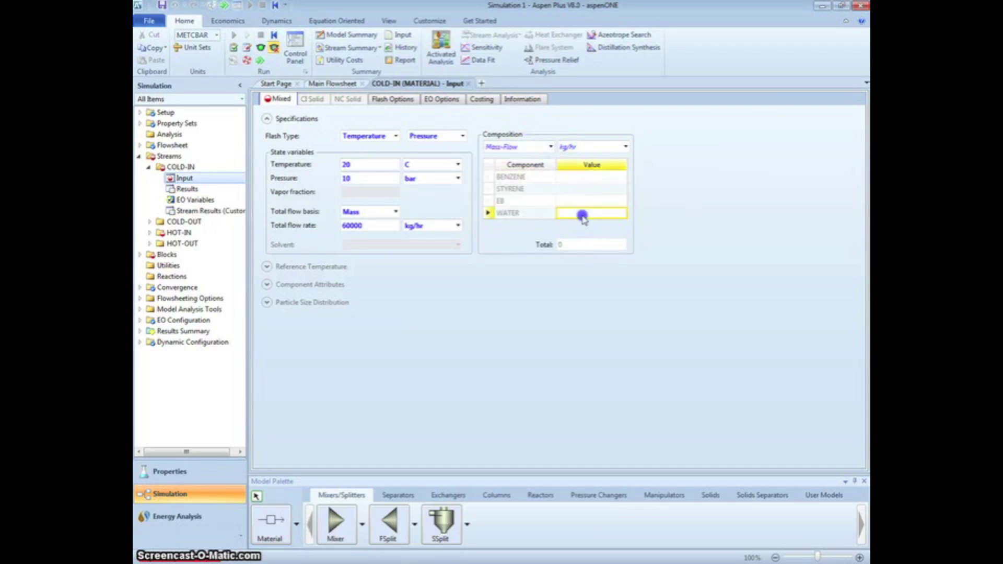
pyautogui.write('60000')
pyautogui.click(543, 262)
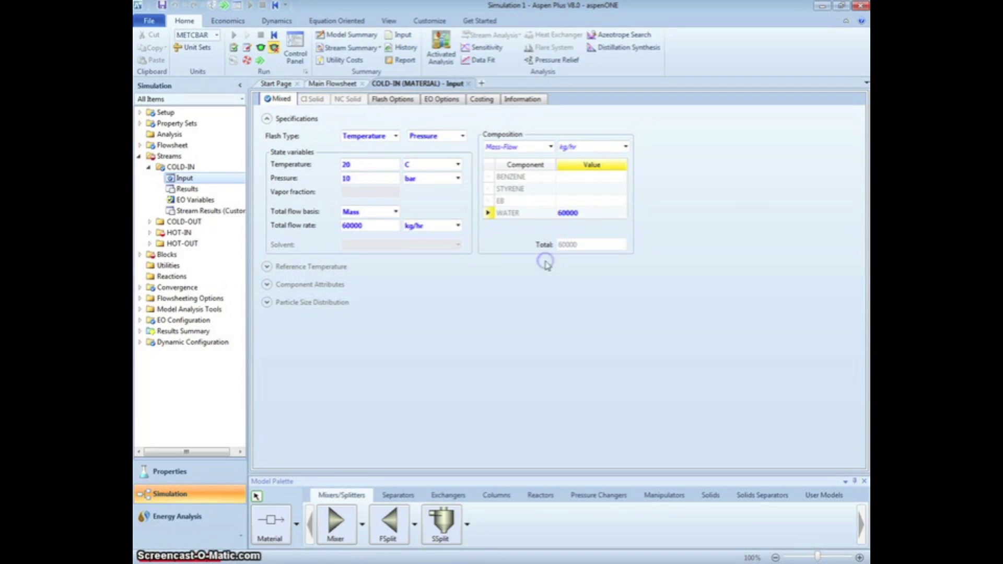
# Step: Set HOT-IN to 200 C, 4 bar and a 10000 kg/hr mass total flow
pyautogui.click(261, 60)
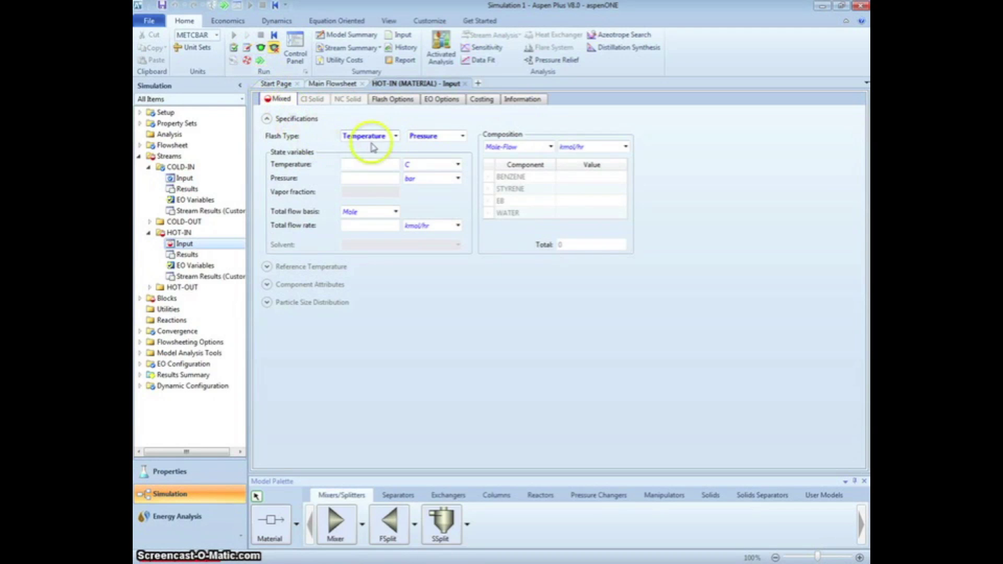
pyautogui.click(381, 163)
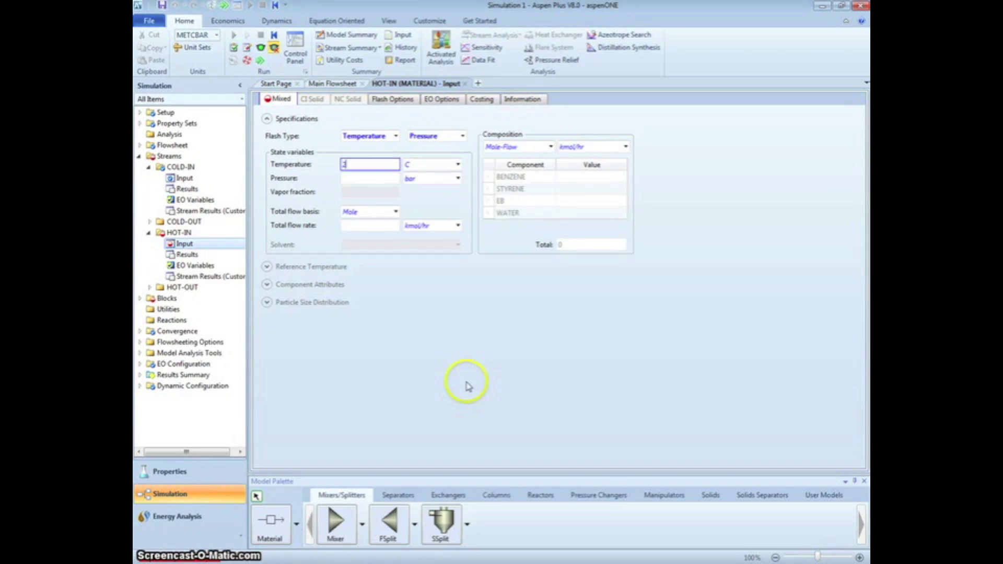
pyautogui.click(374, 178)
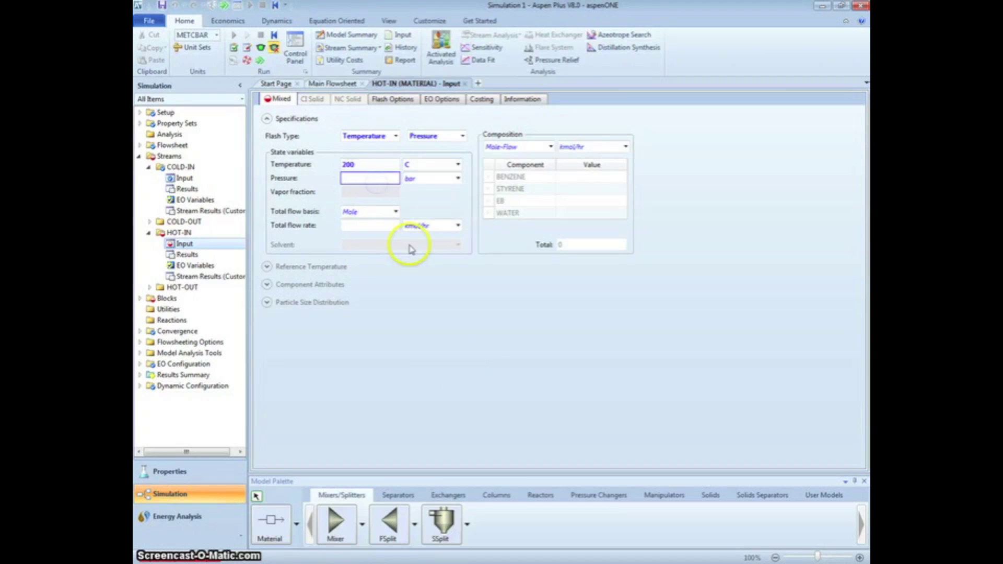
pyautogui.write('4')
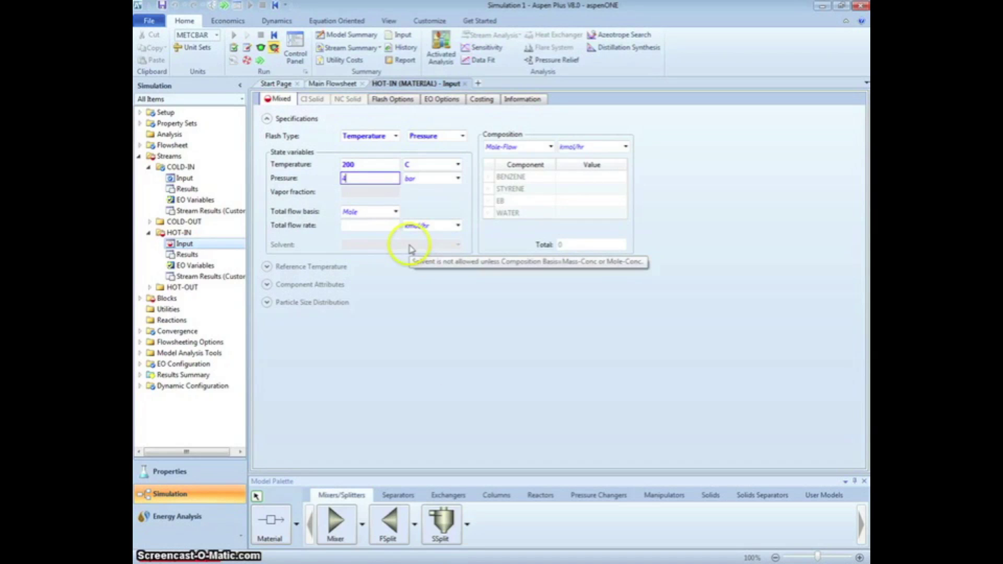
pyautogui.click(396, 212)
pyautogui.click(350, 223)
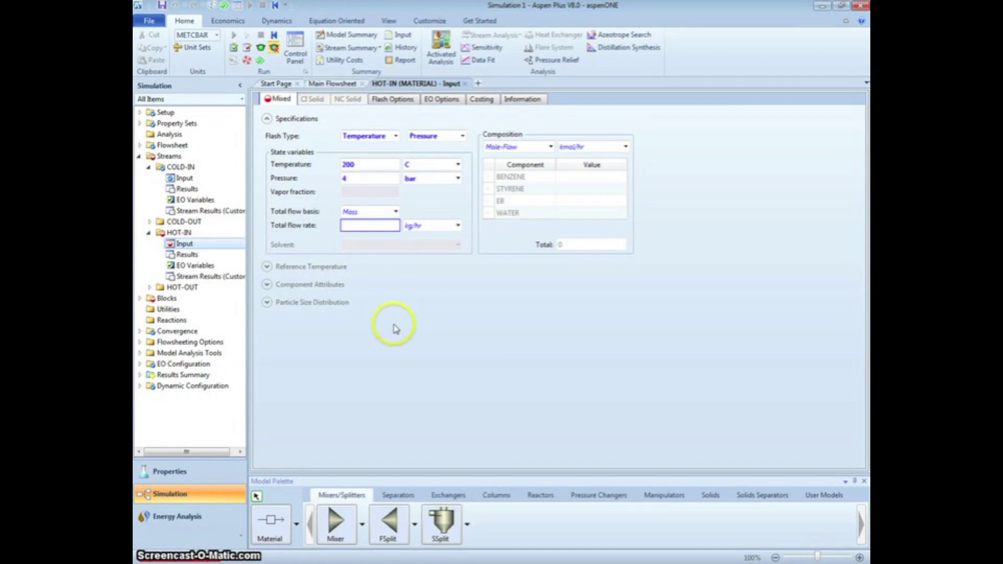
pyautogui.write('10000')
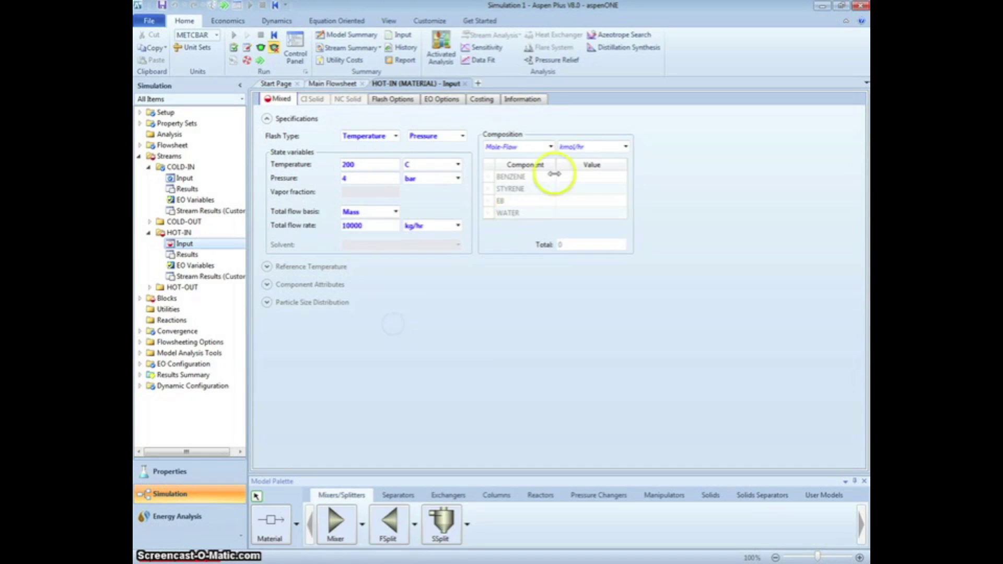
# Step: Enter HOT-IN mass fractions: BENZENE 0.5, STYRENE 0.2, EB 0.2, WATER 0.1
pyautogui.click(551, 147)
pyautogui.click(533, 186)
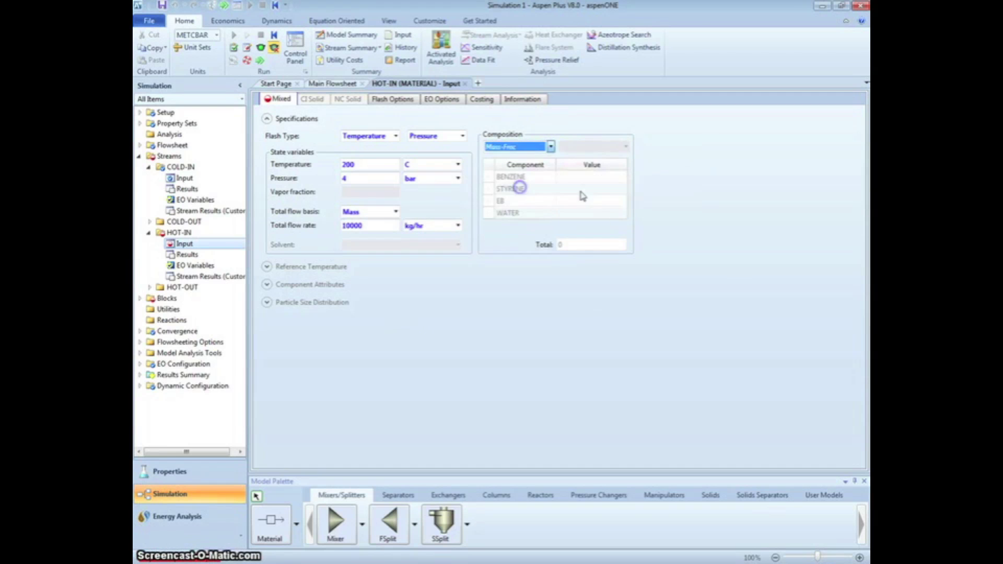
pyautogui.click(593, 177)
pyautogui.write('0.5')
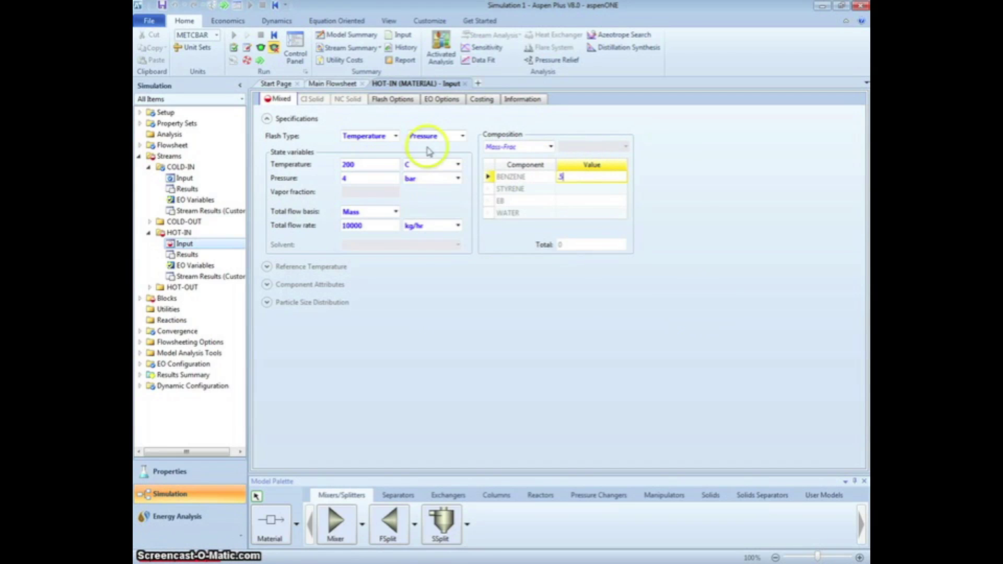
pyautogui.click(579, 189)
pyautogui.write('0.2')
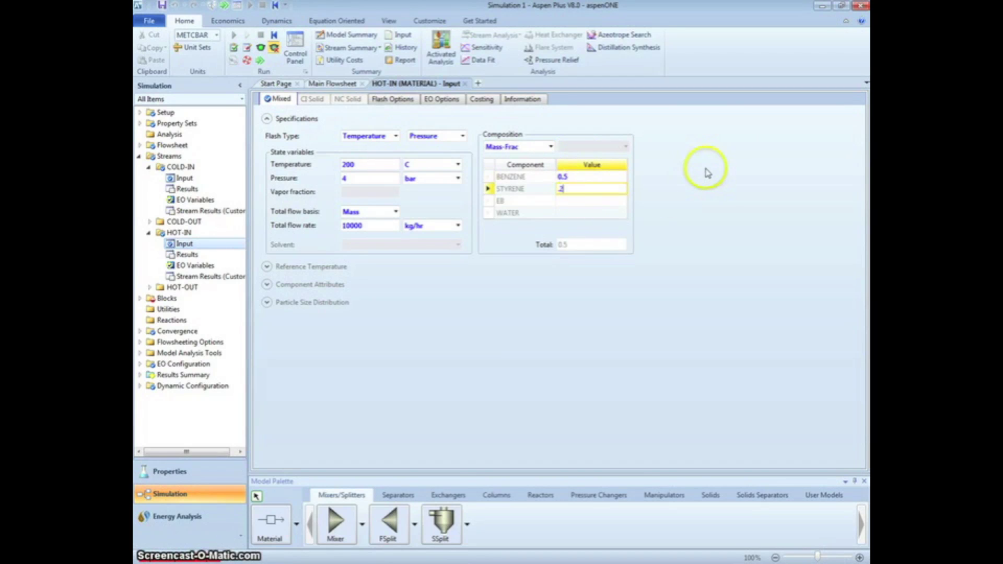
pyautogui.click(614, 202)
pyautogui.click(693, 217)
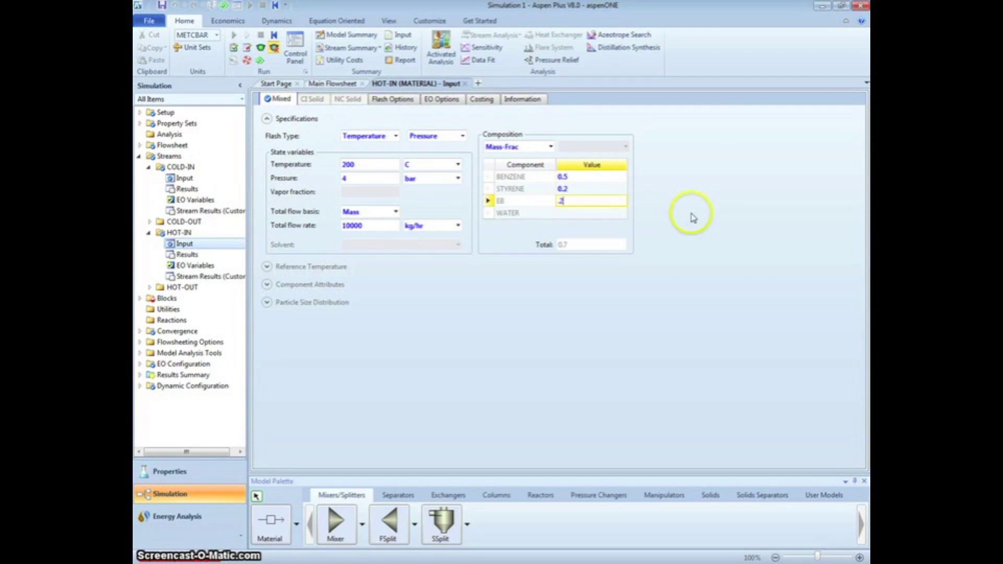
pyautogui.click(597, 213)
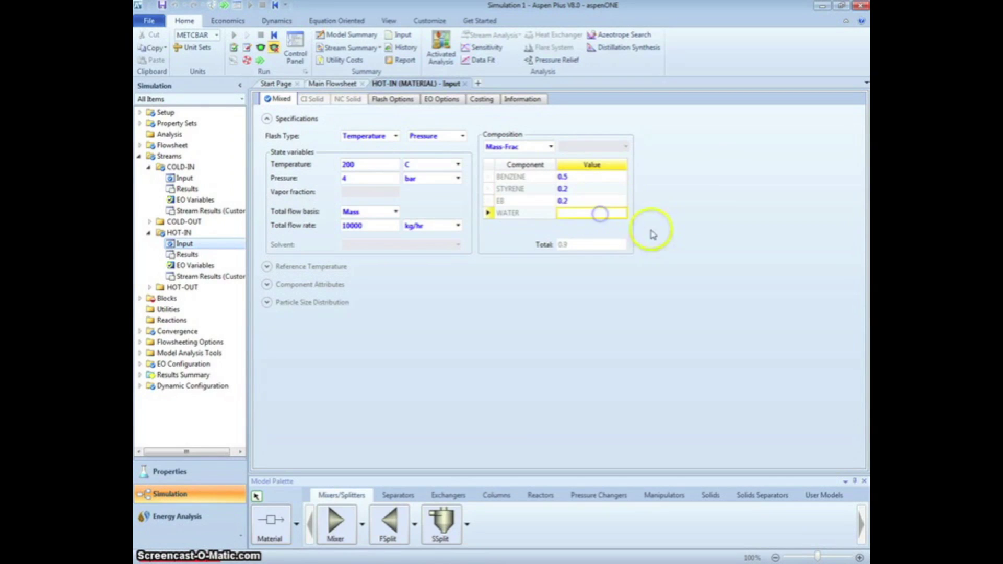
pyautogui.write('.1')
pyautogui.click(652, 233)
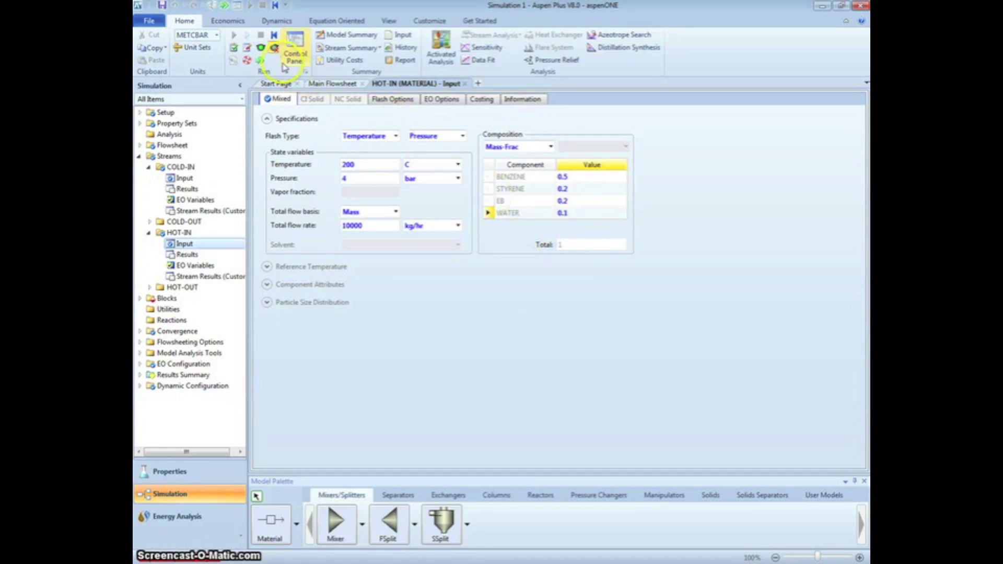
# Step: On HEATX Setup, specify hot stream outlet vapor fraction with value 0
pyautogui.click(260, 60)
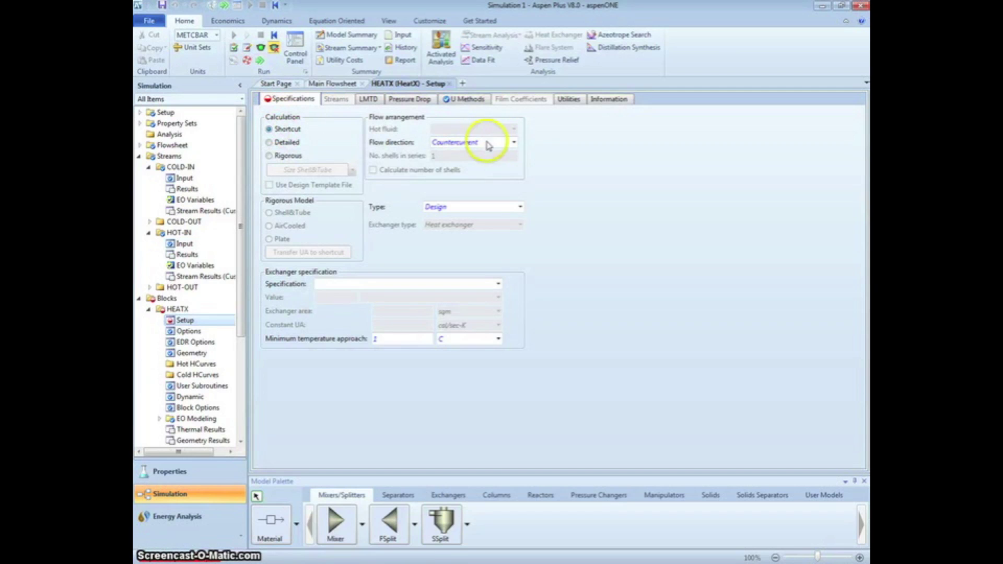
pyautogui.click(498, 288)
pyautogui.click(498, 284)
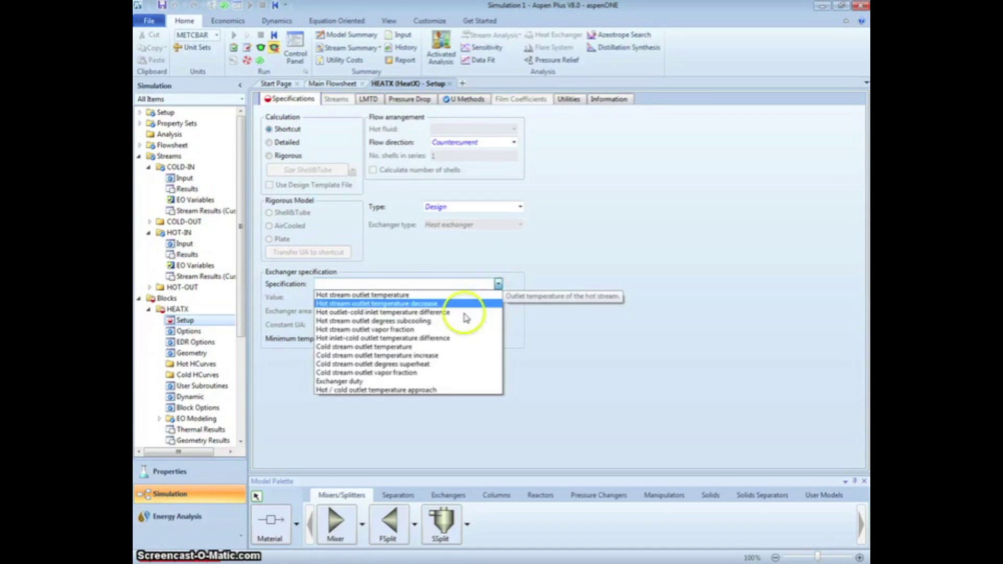
pyautogui.click(441, 332)
pyautogui.click(347, 302)
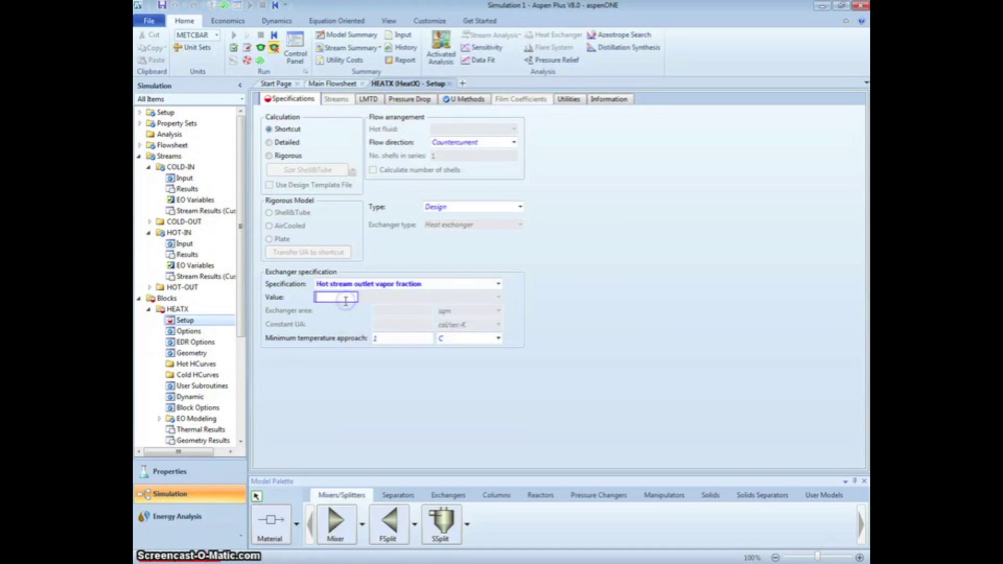
pyautogui.write('0')
pyautogui.click(344, 464)
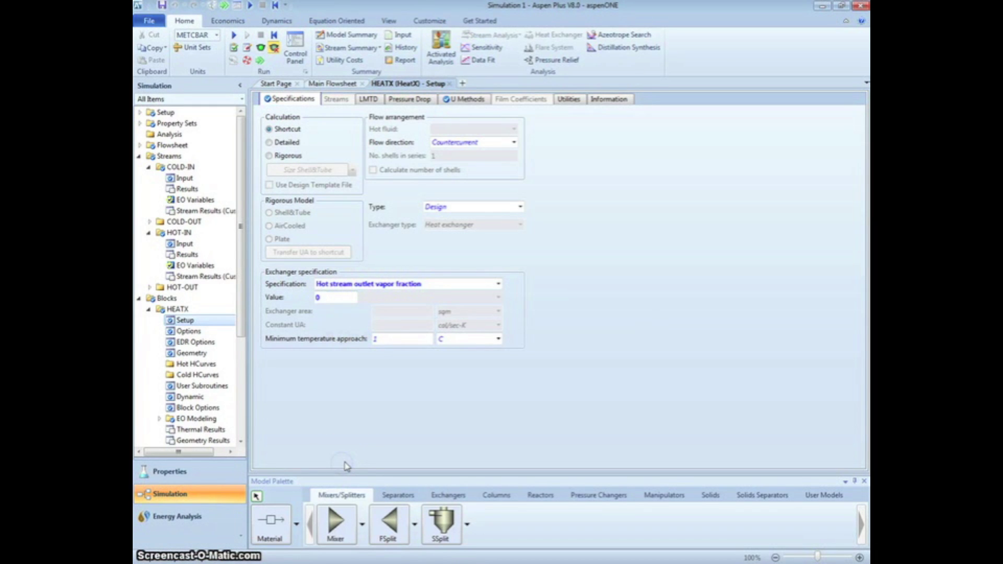
# Step: In HEATX Block Options, set the cold side property method to STEAM-TA
pyautogui.click(191, 407)
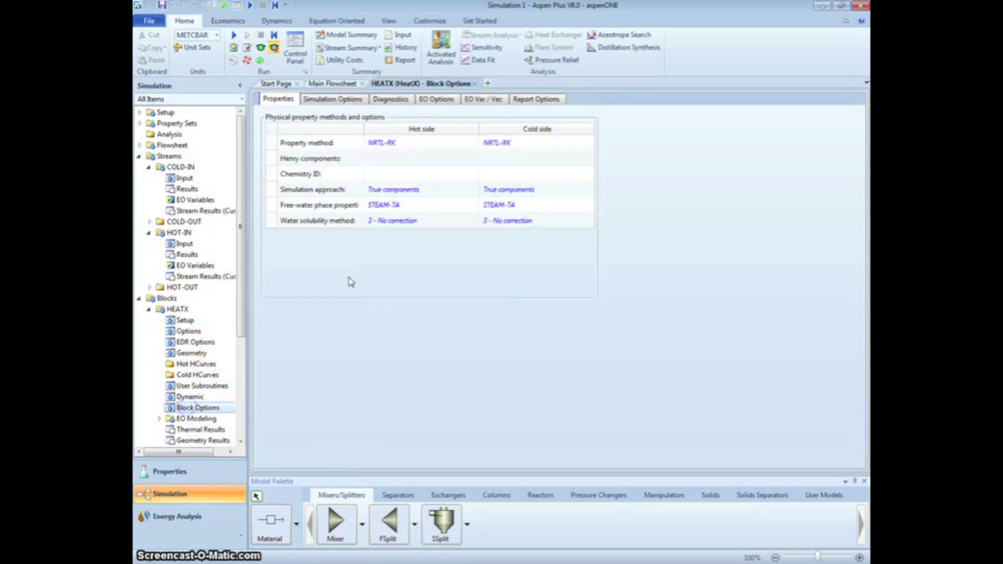
pyautogui.click(532, 143)
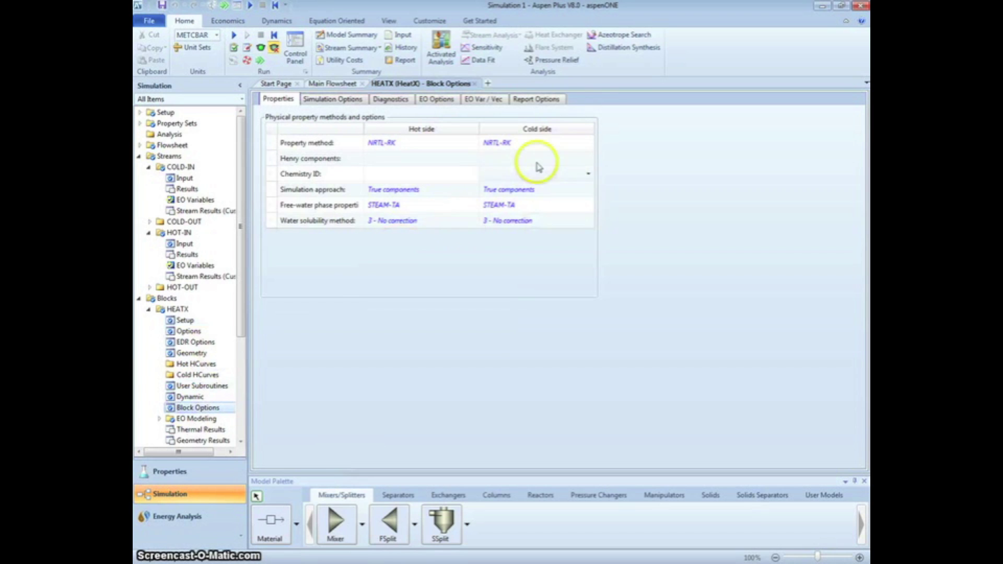
pyautogui.click(588, 142)
pyautogui.scroll(-4, 535, 261)
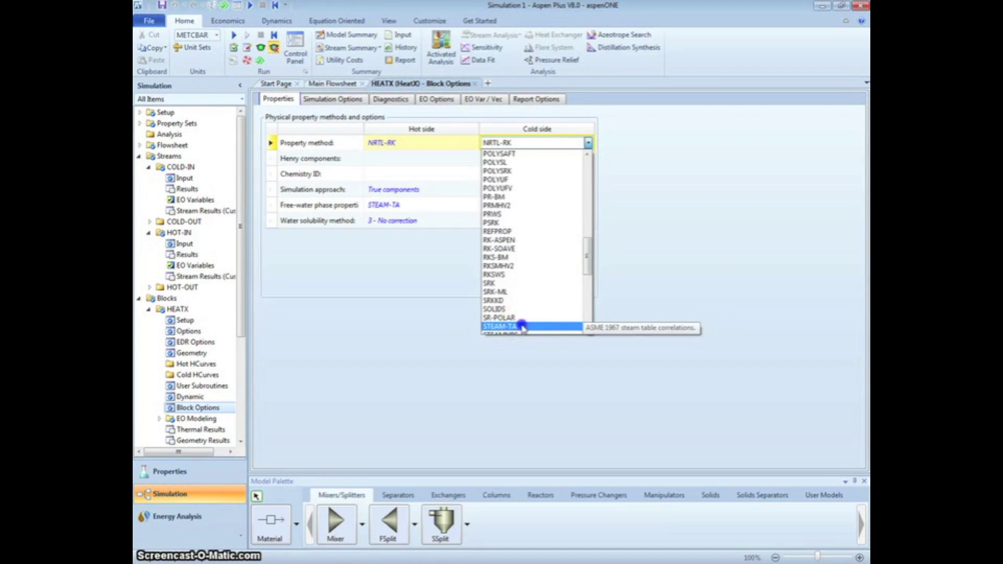
pyautogui.click(519, 326)
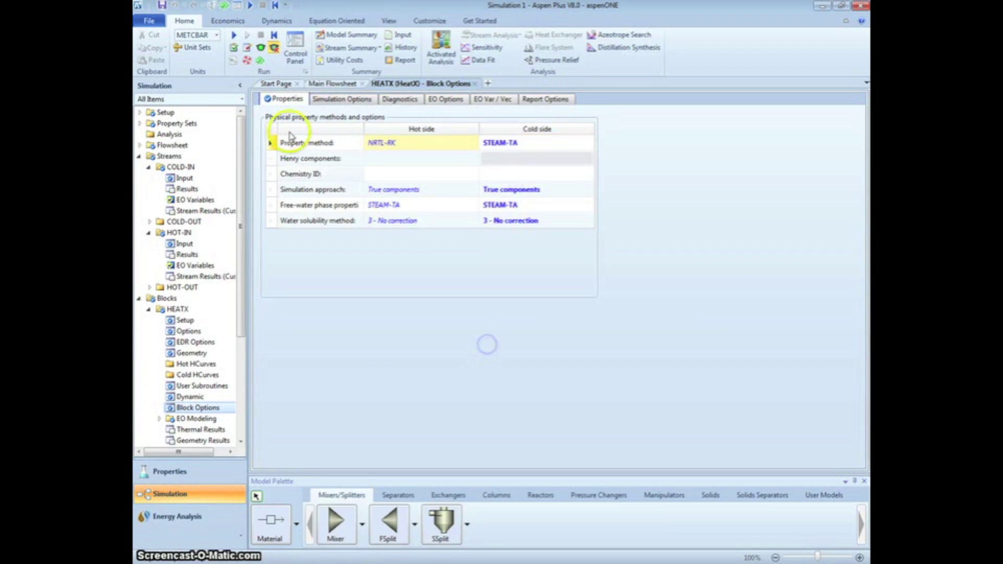
# Step: Run the completed HEATX simulation to a clean convergence, dismissing the economic analysis prompt, and open Thermal Results
pyautogui.click(260, 60)
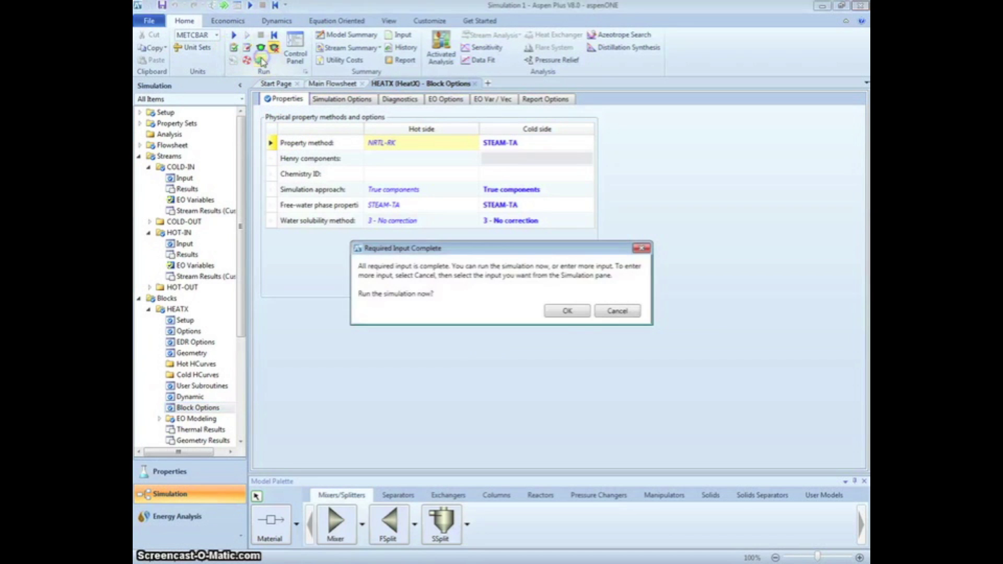
pyautogui.click(567, 312)
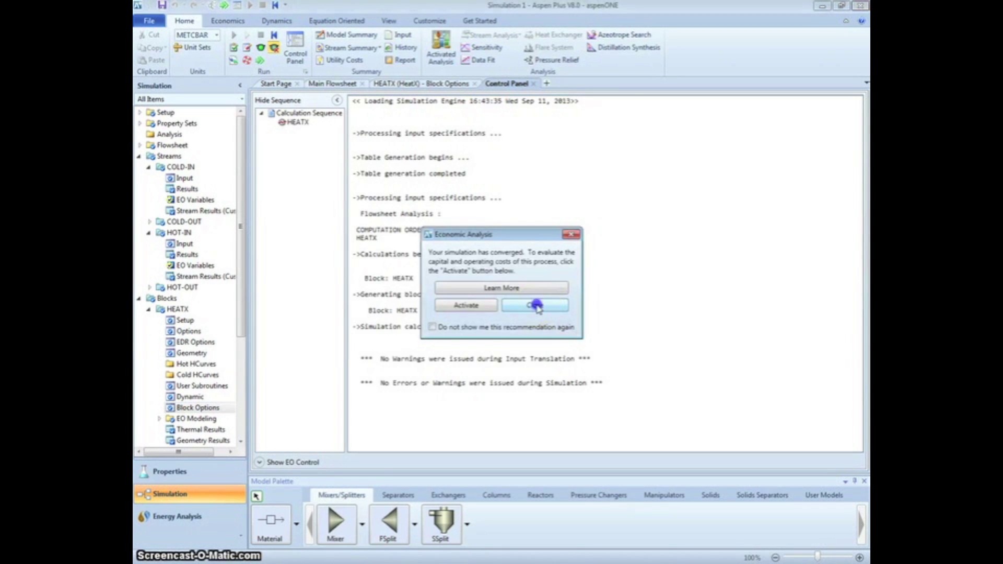
pyautogui.click(536, 305)
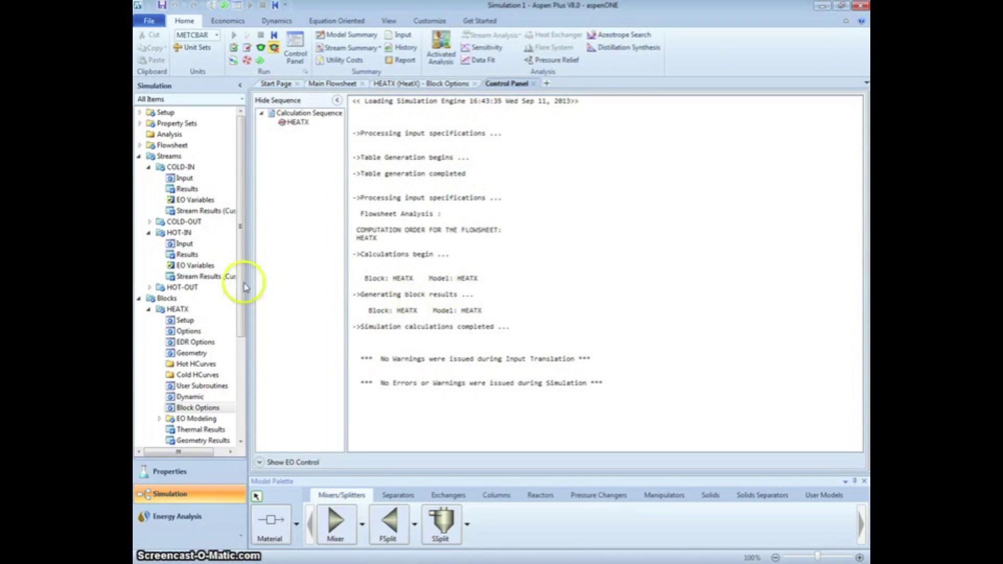
pyautogui.moveTo(243, 287); pyautogui.dragTo(243, 337)
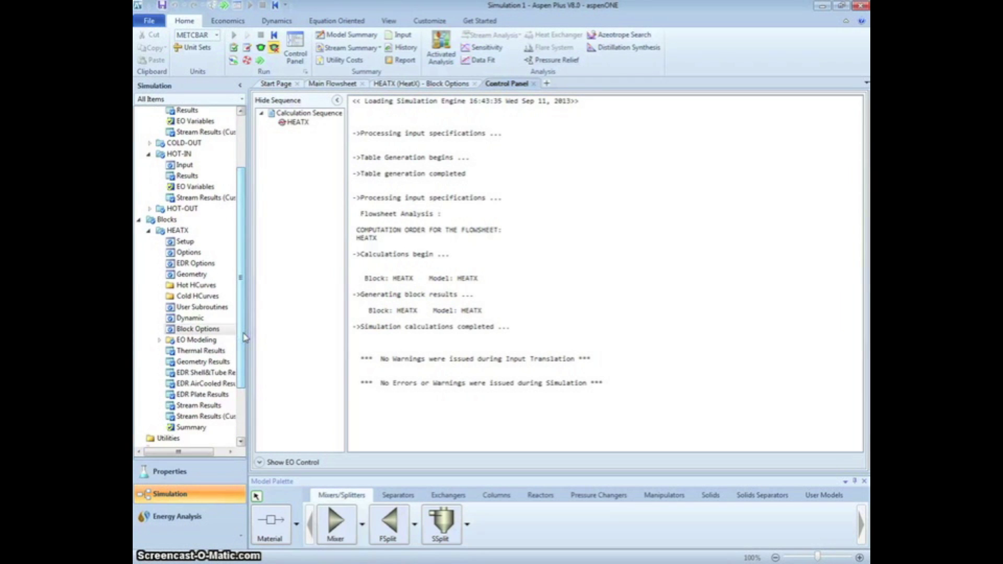
pyautogui.click(215, 351)
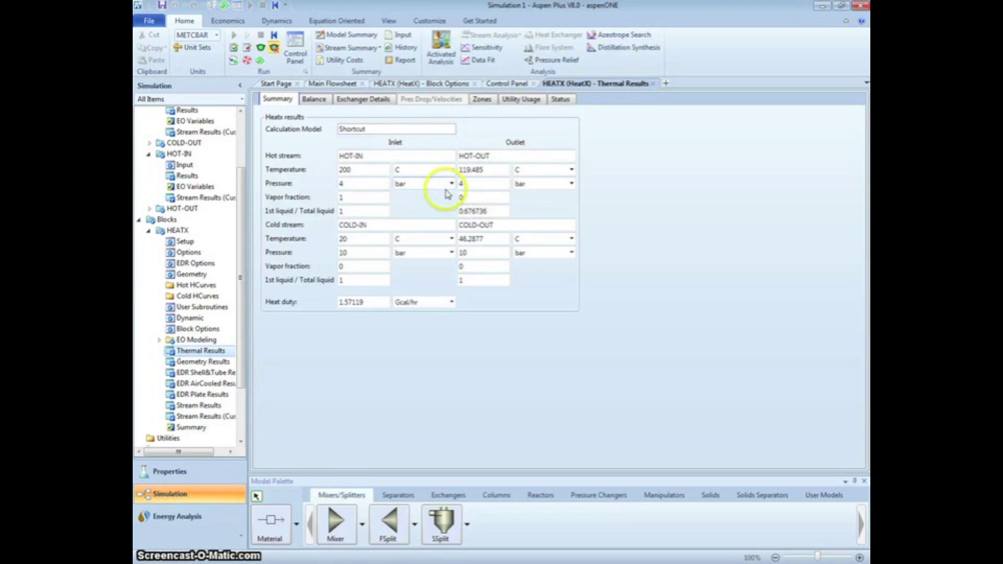
# Step: Show the HEATX Exchanger Details, including the 1.57119 Gcal/hr heat duty
pyautogui.click(374, 101)
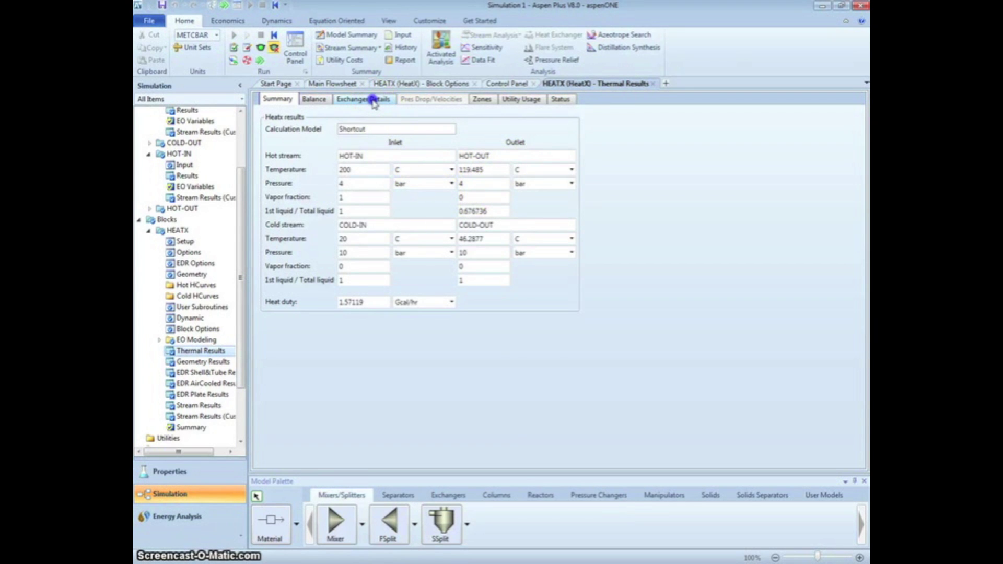